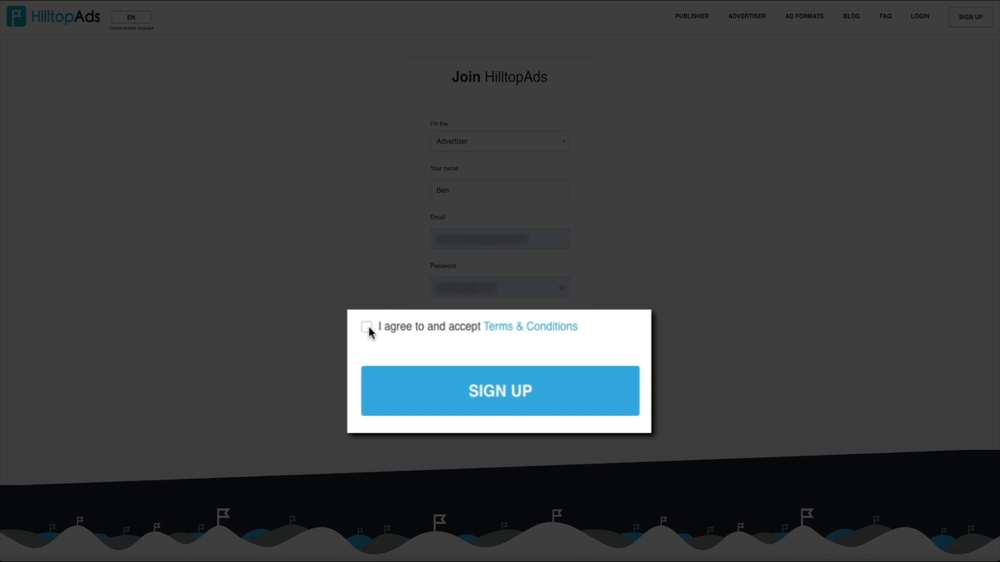
Accept the Terms & Conditions and submit the advertiser sign-up form
{"action": "left_click", "coordinate": [432, 349]}
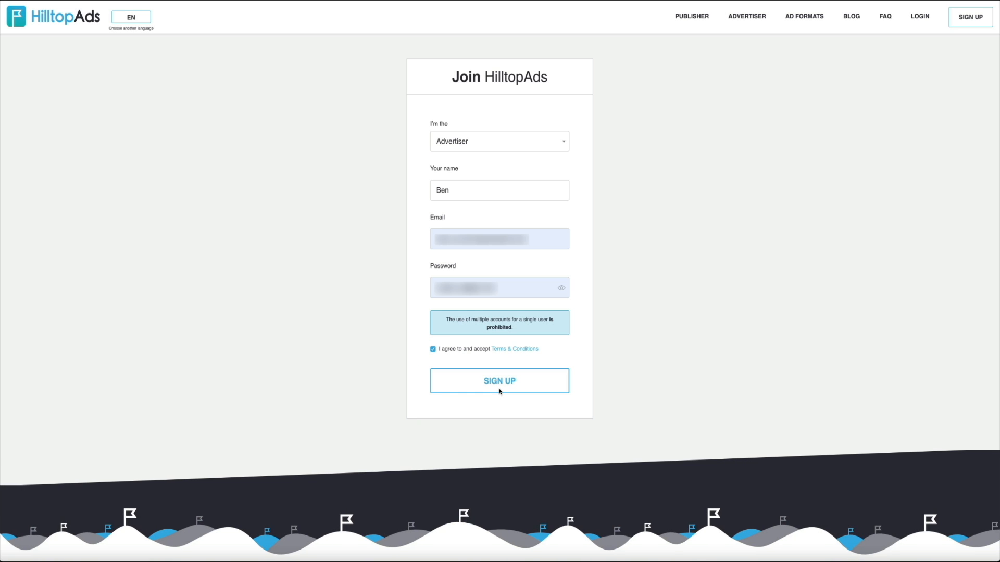
{"action": "left_click", "coordinate": [499, 391]}
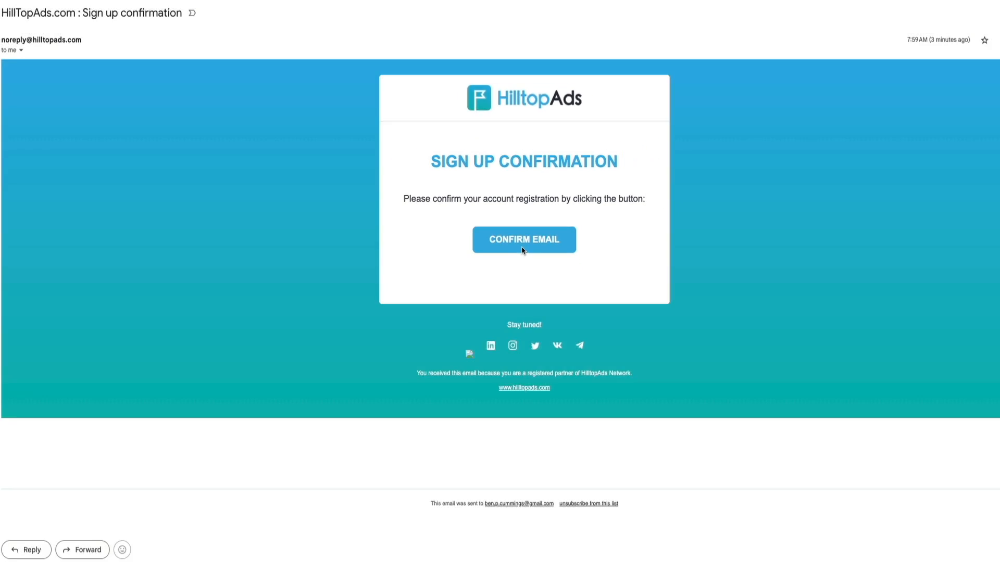
Confirm the account registration from the sign-up confirmation email
{"action": "left_click", "coordinate": [522, 249]}
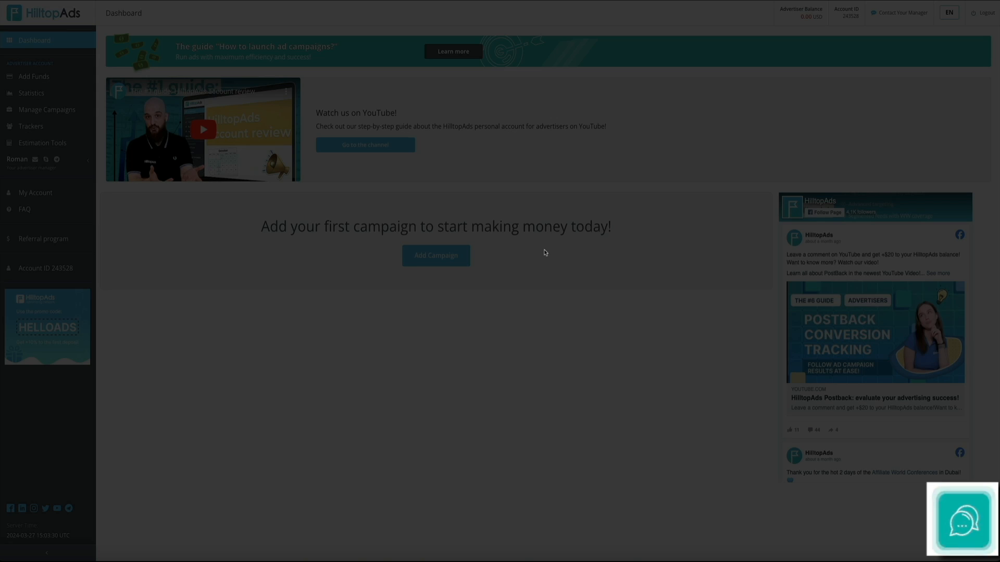
{"action": "left_click", "coordinate": [545, 252]}
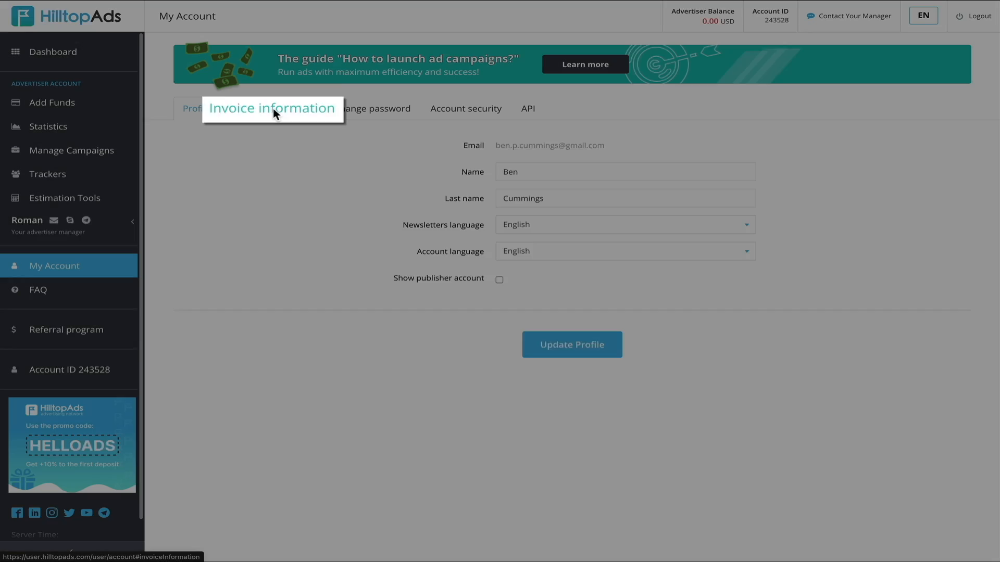
Open the account's invoice information and set the fiscal status to Company
{"action": "left_click", "coordinate": [273, 109]}
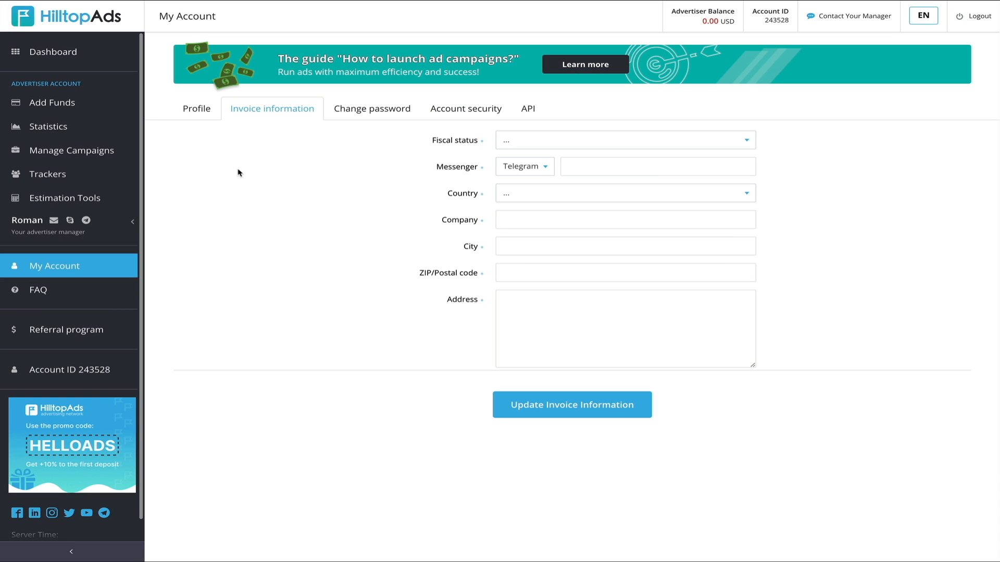
{"action": "left_click", "coordinate": [746, 140]}
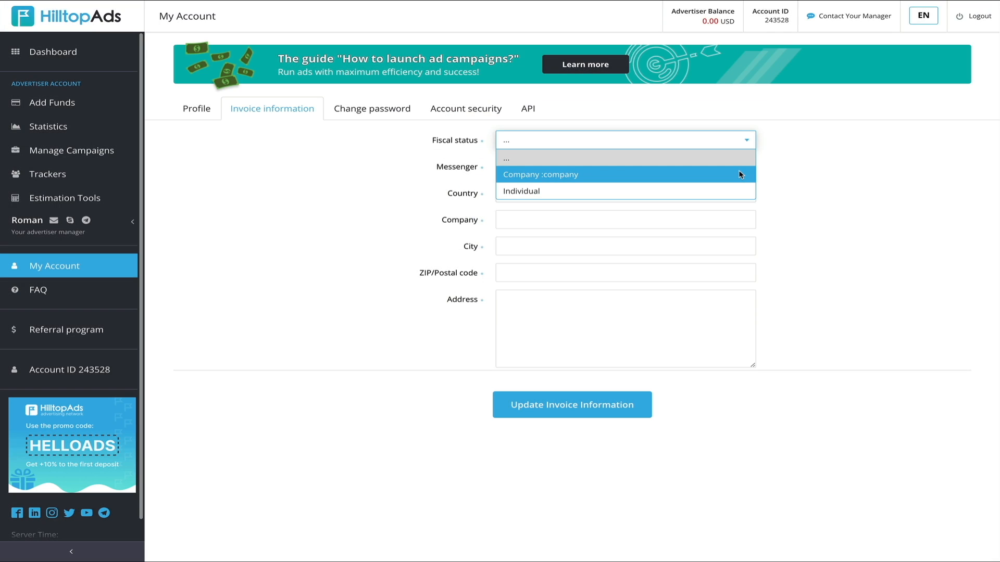
{"action": "left_click", "coordinate": [739, 171]}
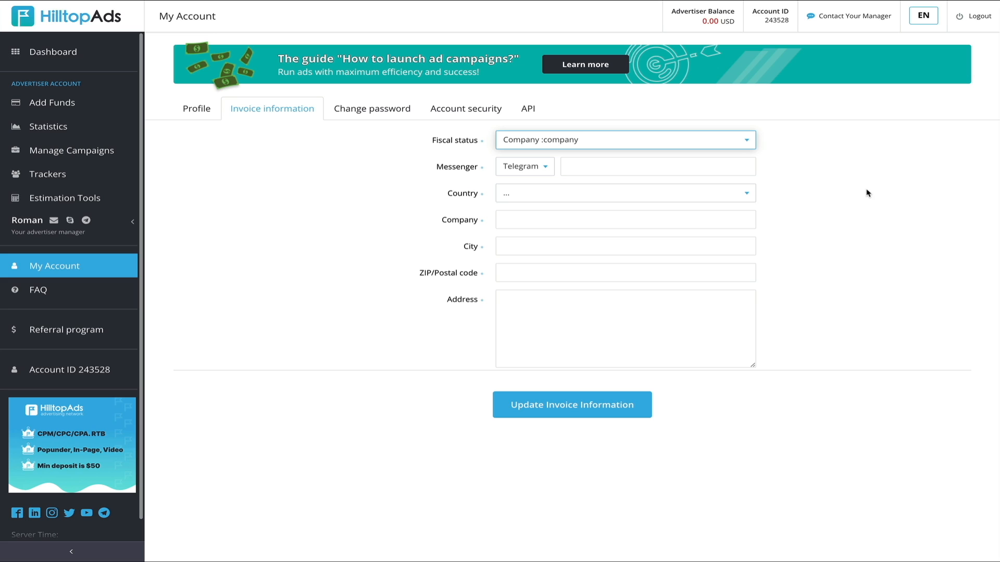
Choose Skype as the messenger and save the invoice information with the company's contact and address details
{"action": "left_click", "coordinate": [544, 168]}
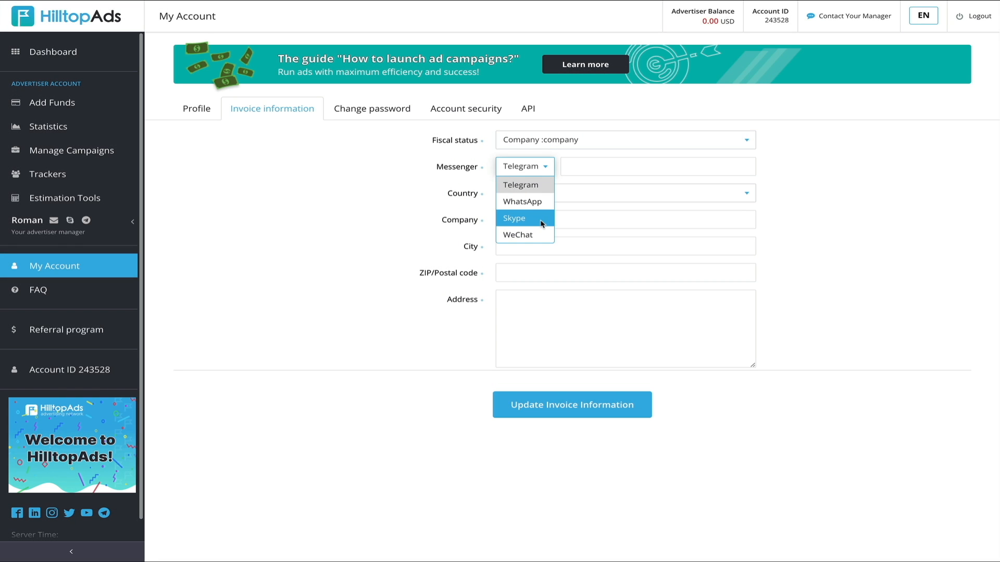
{"action": "left_click", "coordinate": [548, 217]}
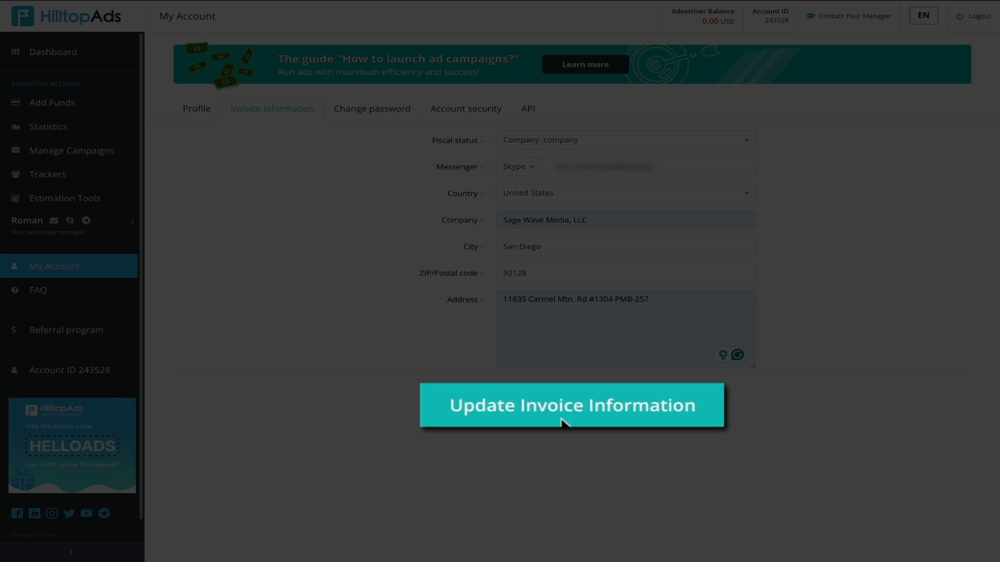
{"action": "left_click", "coordinate": [566, 412]}
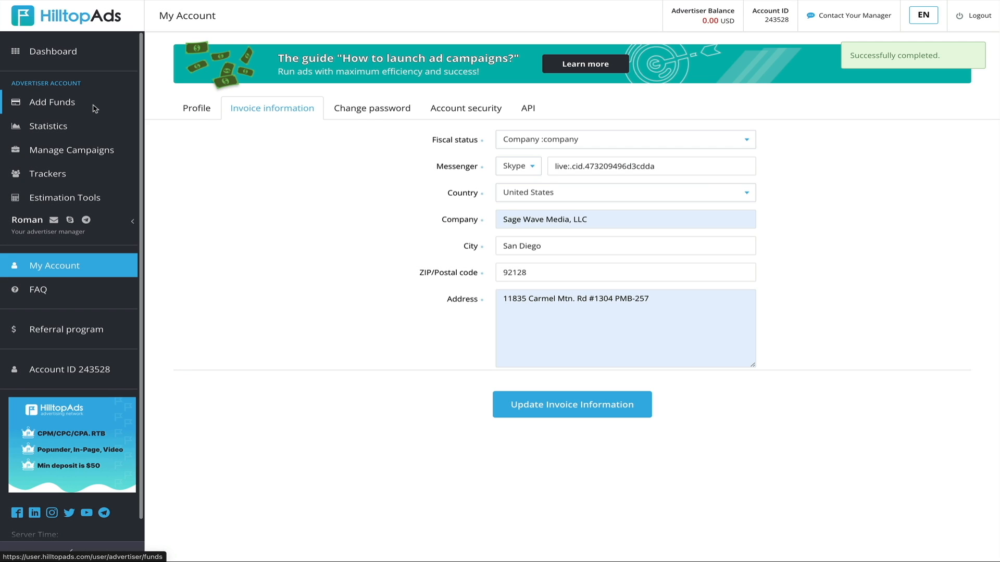
Add funds by credit card, paying 50 USD with the HELLOADS promo code
{"action": "left_click", "coordinate": [65, 105]}
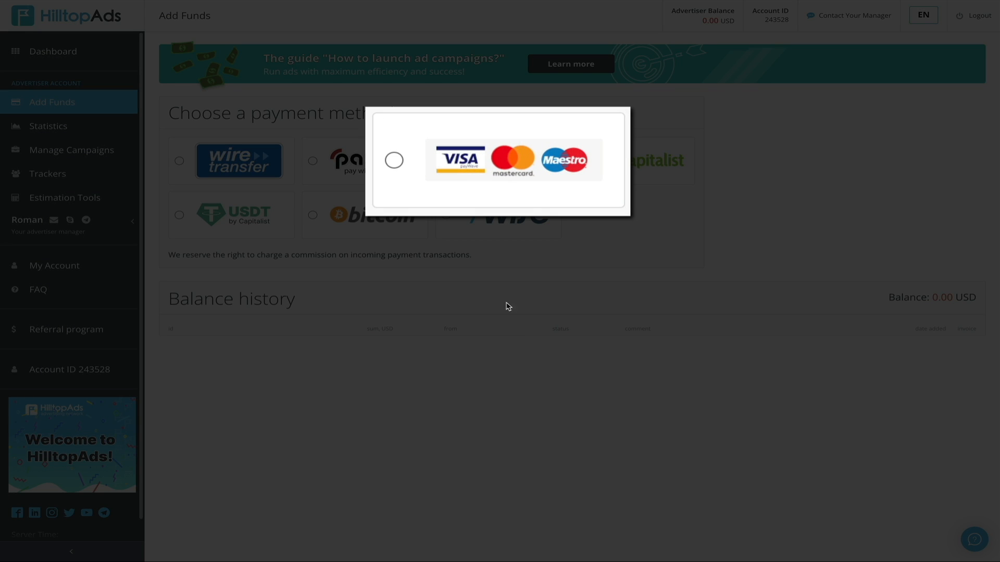
{"action": "left_click", "coordinate": [394, 161]}
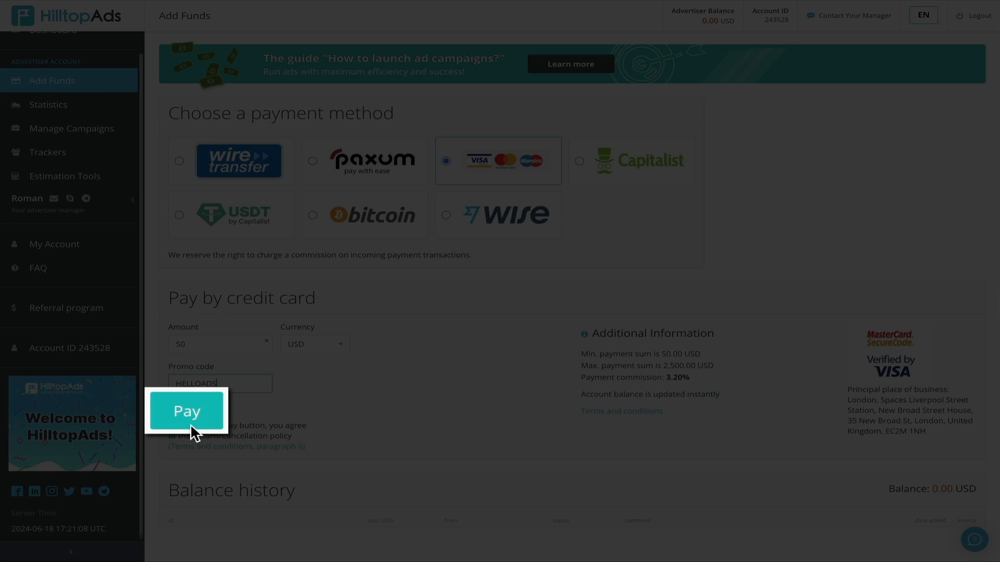
{"action": "left_click", "coordinate": [189, 417]}
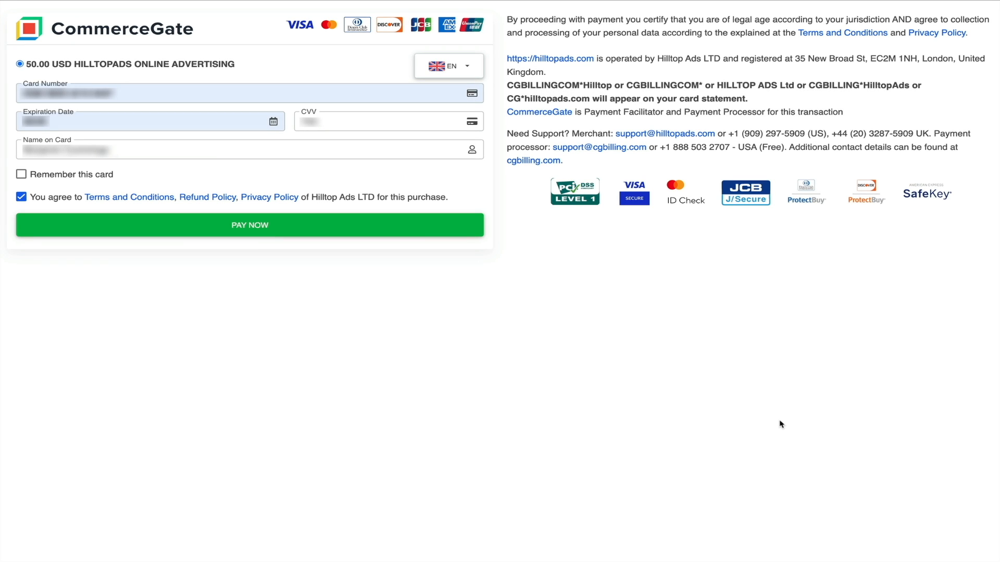
Complete the card payment on the CommerceGate checkout and continue back to the site
{"action": "left_click", "coordinate": [252, 237]}
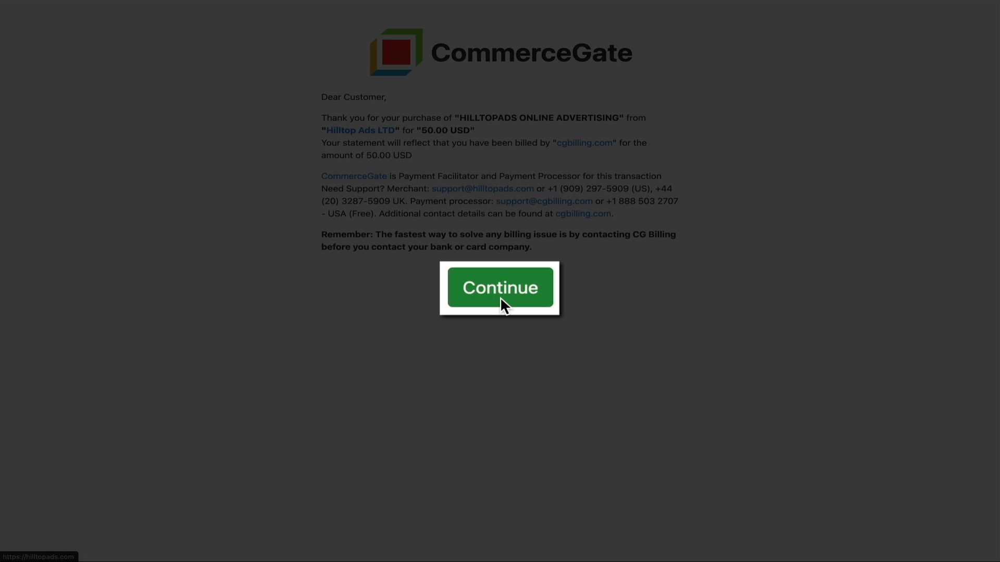
{"action": "left_click", "coordinate": [501, 300]}
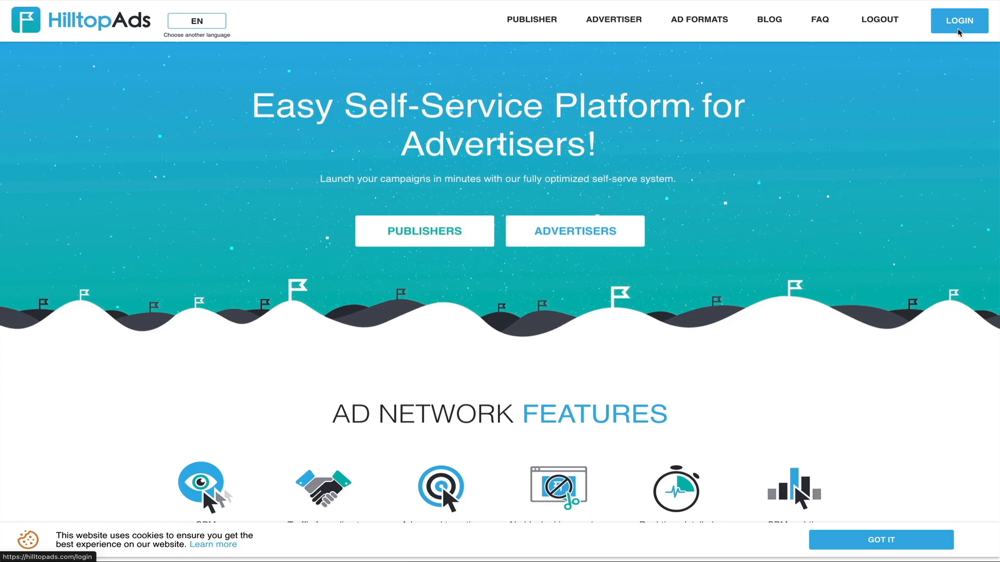
Log back in and open the funds page to review the balance history
{"action": "left_click", "coordinate": [958, 22]}
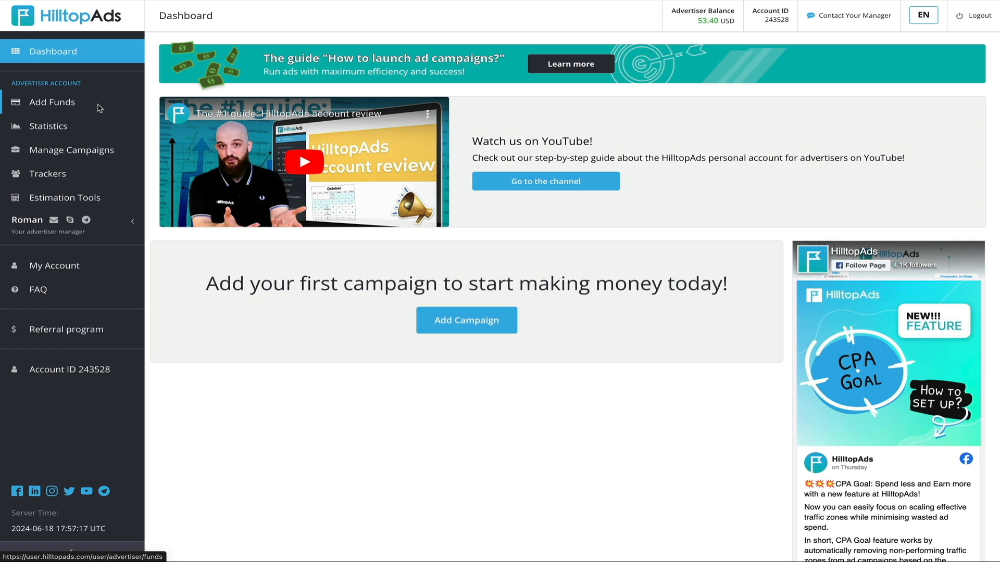
{"action": "left_click", "coordinate": [98, 108]}
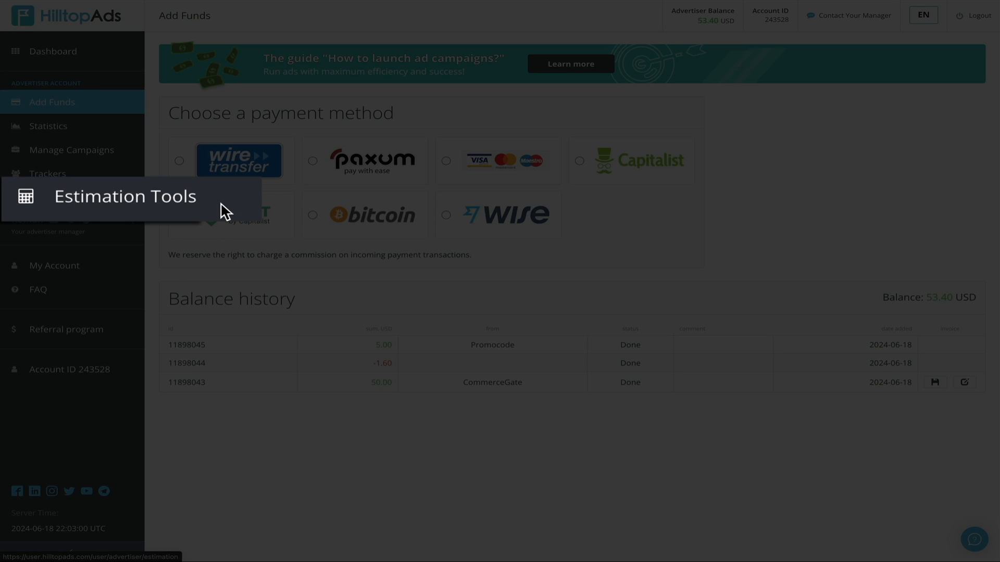
Open the Estimation Tools, keep Popunder desktop as ad format, and choose Mainstream High Activity traffic channels
{"action": "left_click", "coordinate": [227, 210]}
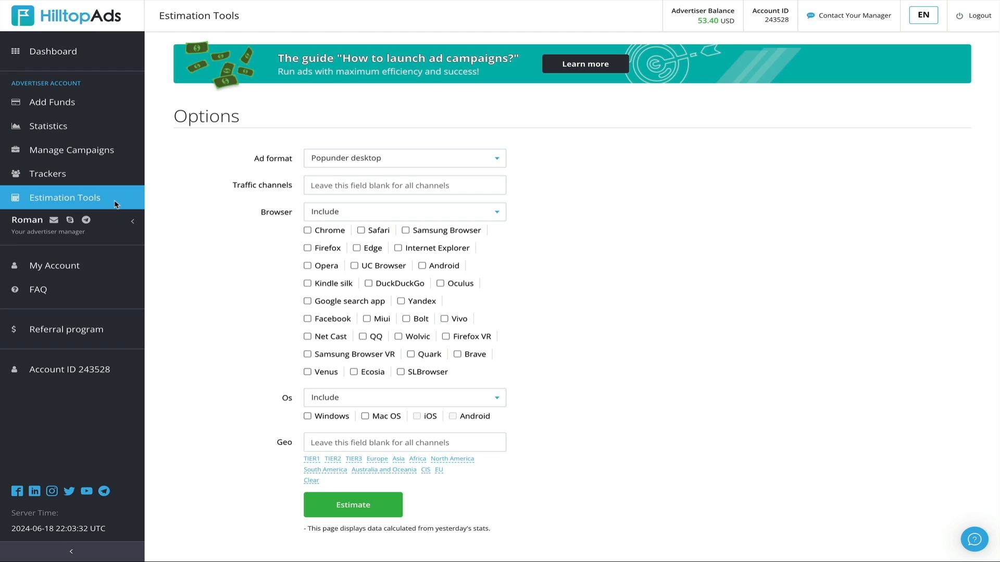
{"action": "left_click", "coordinate": [496, 162]}
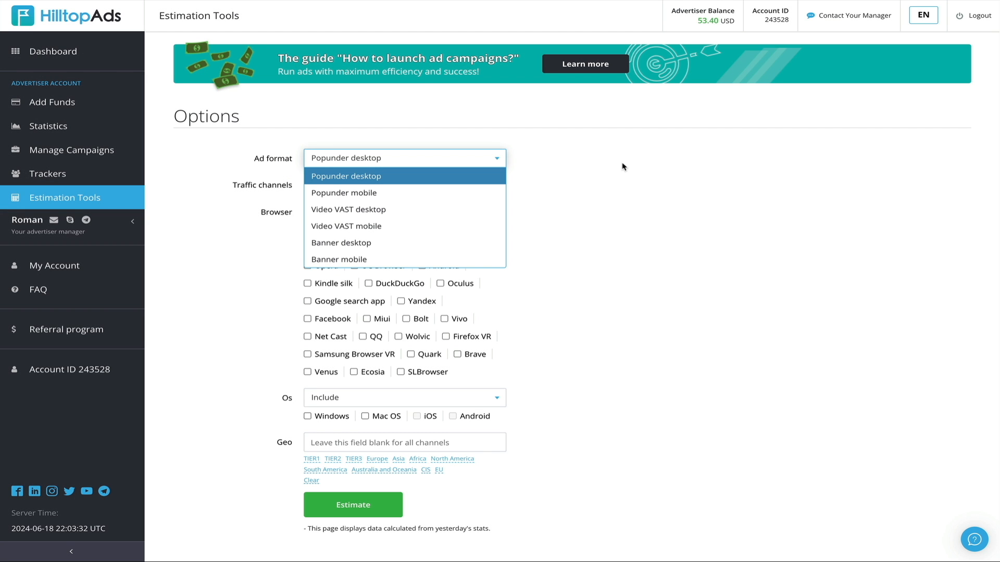
{"action": "left_click", "coordinate": [622, 166]}
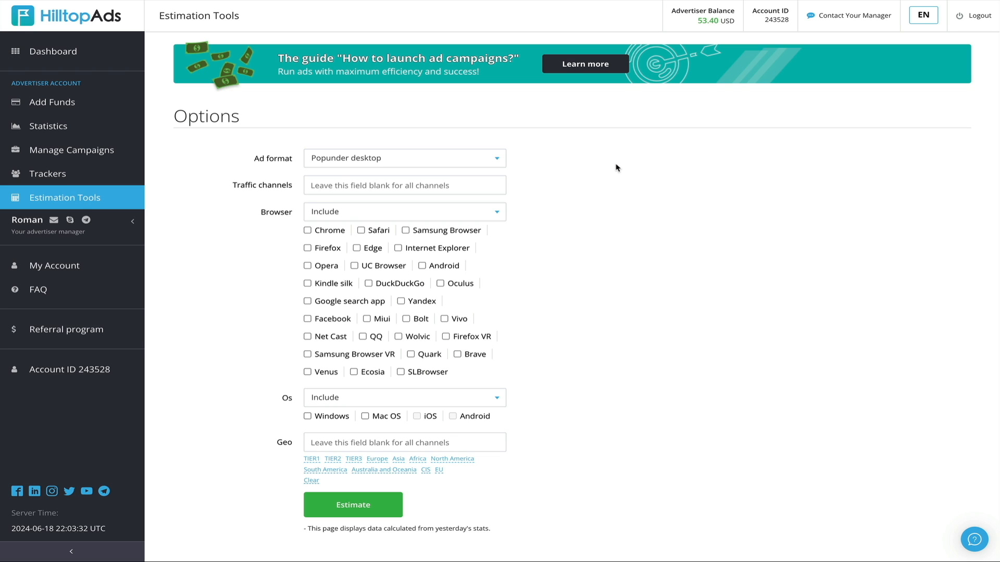
{"action": "left_click", "coordinate": [504, 187]}
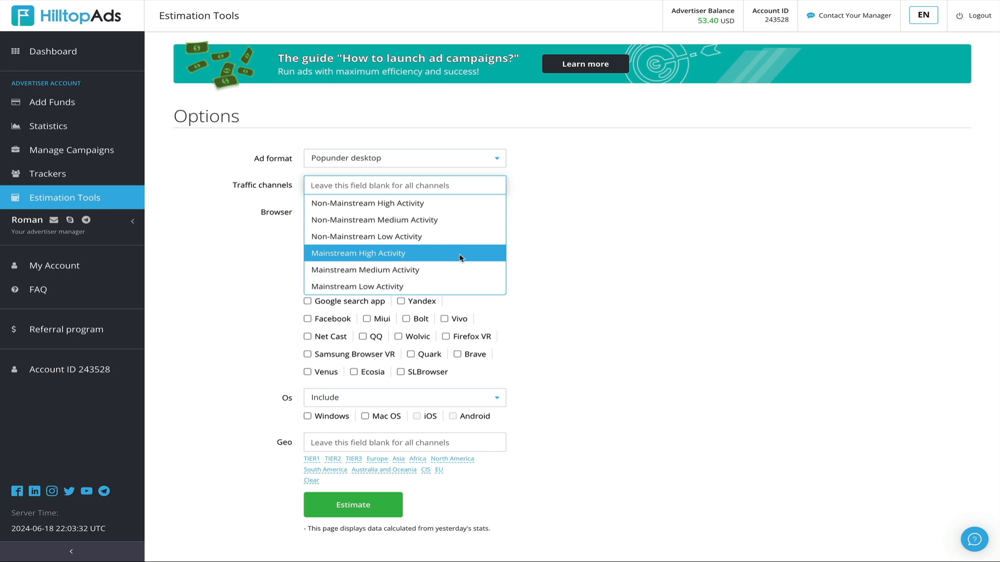
{"action": "left_click", "coordinate": [460, 255]}
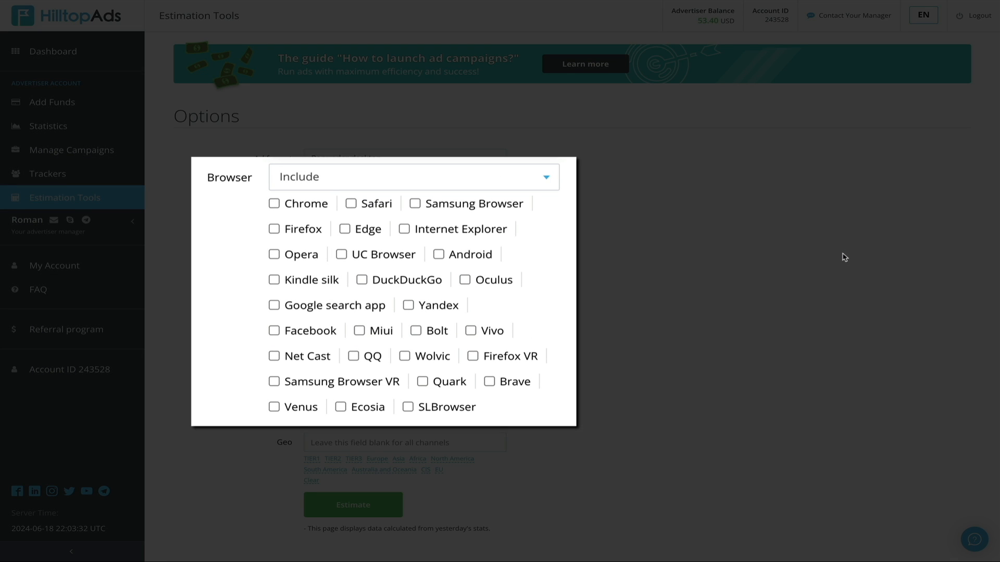
Include the Chrome, Safari, Firefox, Edge and Internet Explorer browsers in the estimate
{"action": "left_click", "coordinate": [319, 205]}
{"action": "left_click", "coordinate": [351, 204]}
{"action": "left_click", "coordinate": [273, 229]}
{"action": "left_click", "coordinate": [344, 230]}
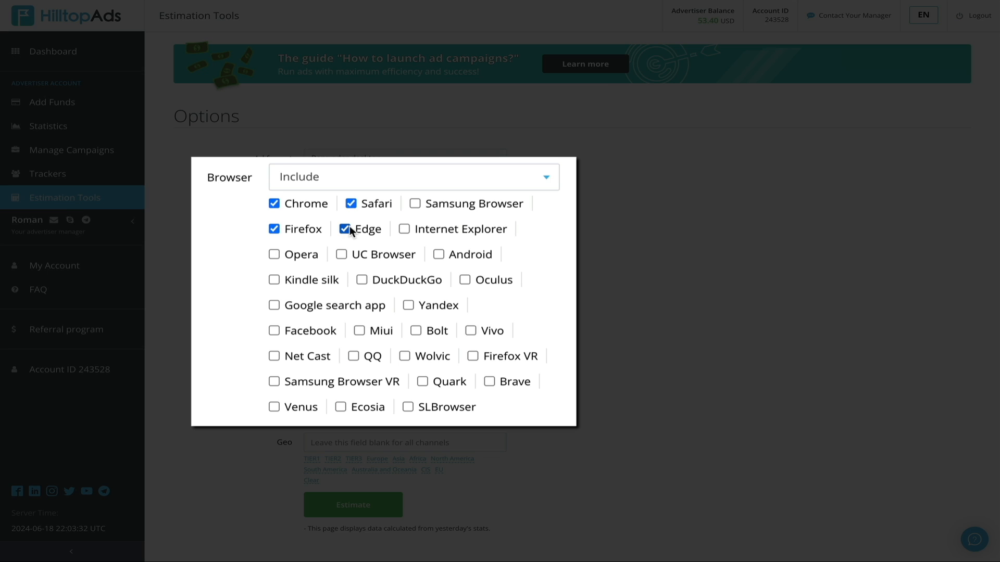
{"action": "left_click", "coordinate": [405, 229]}
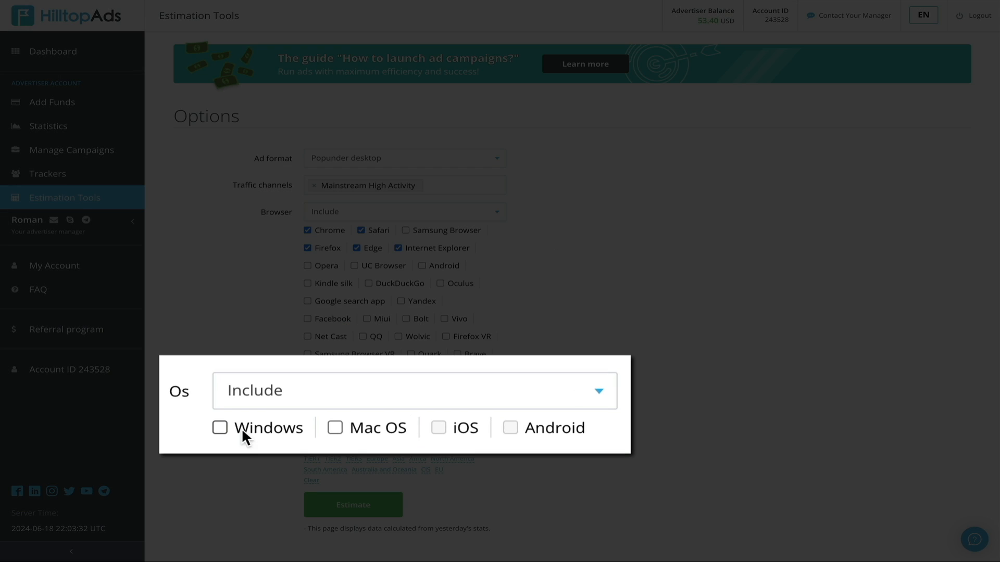
Include Windows and Mac OS as operating systems and run the estimate
{"action": "left_click", "coordinate": [221, 427]}
{"action": "left_click", "coordinate": [335, 427]}
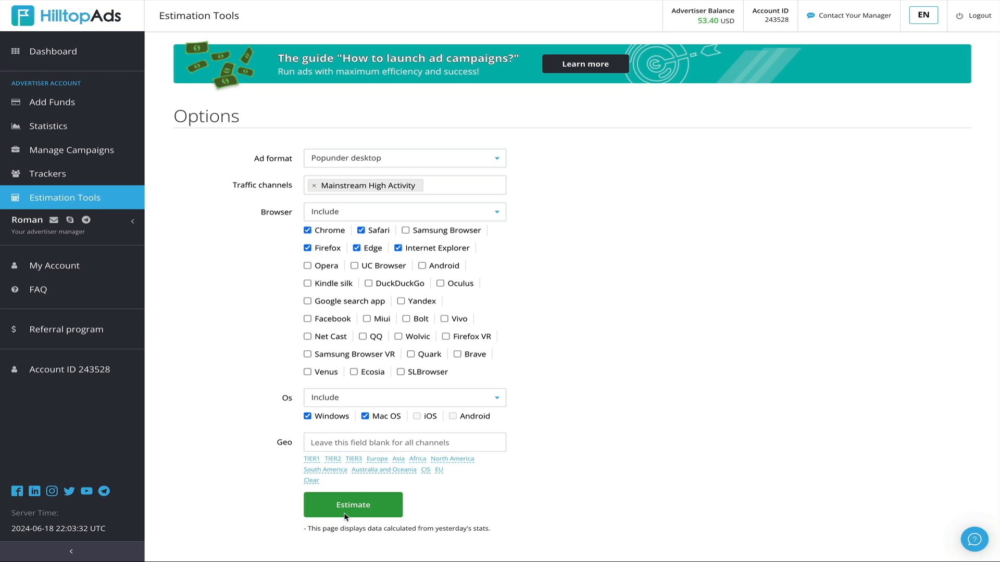
{"action": "left_click", "coordinate": [345, 514]}
Scroll through the estimate results chart and the per-country minimal and recommended CPM table
{"action": "scroll", "coordinate": [343, 517], "scroll_direction": "down", "scroll_amount": 6}
{"action": "scroll", "coordinate": [345, 516], "scroll_direction": "down", "scroll_amount": 2}
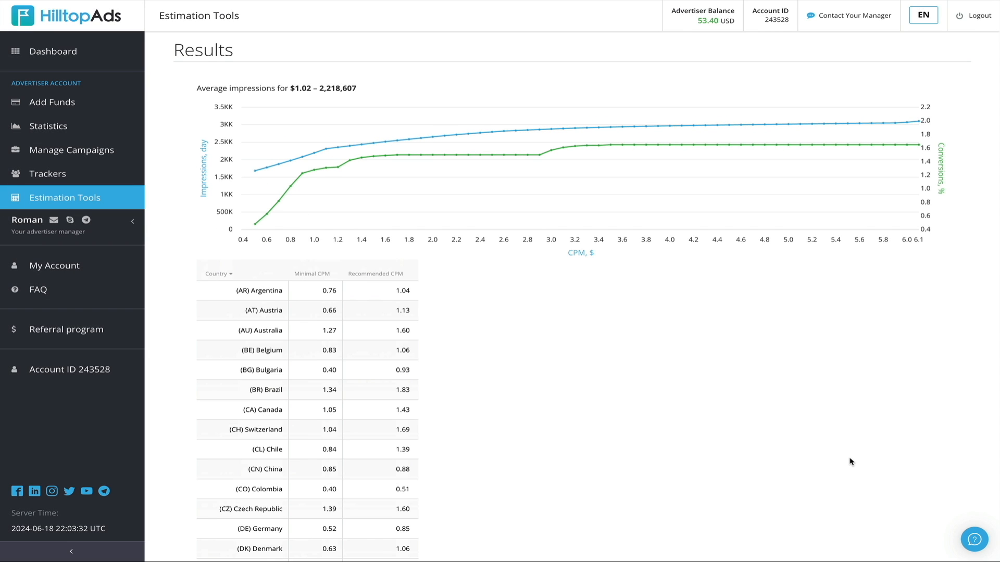
{"action": "scroll", "coordinate": [849, 462], "scroll_direction": "down", "scroll_amount": 5}
{"action": "scroll", "coordinate": [850, 461], "scroll_direction": "down", "scroll_amount": 4}
{"action": "scroll", "coordinate": [850, 461], "scroll_direction": "down", "scroll_amount": 7}
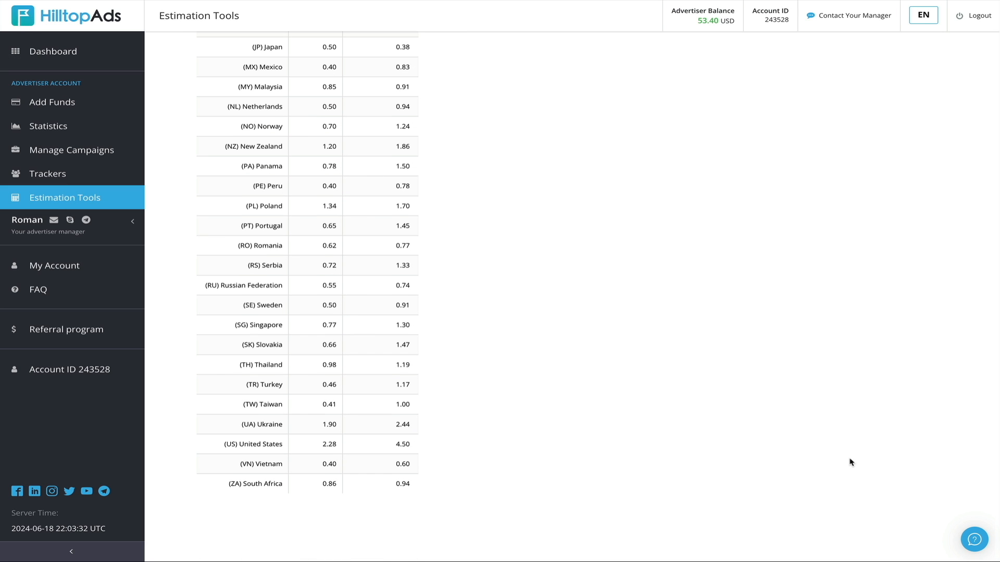
{"action": "scroll", "coordinate": [761, 462], "scroll_direction": "up", "scroll_amount": 5}
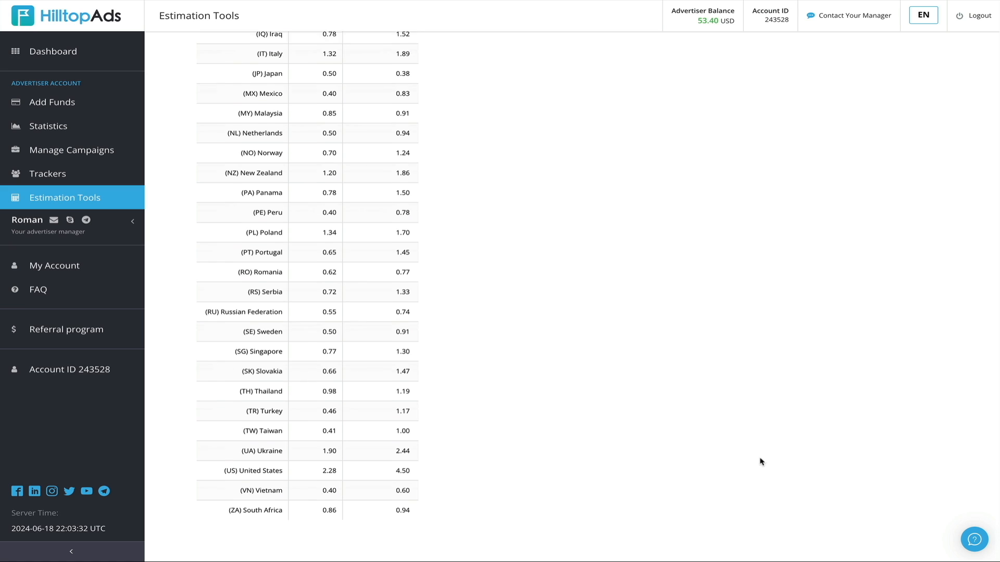
{"action": "scroll", "coordinate": [761, 462], "scroll_direction": "up", "scroll_amount": 8}
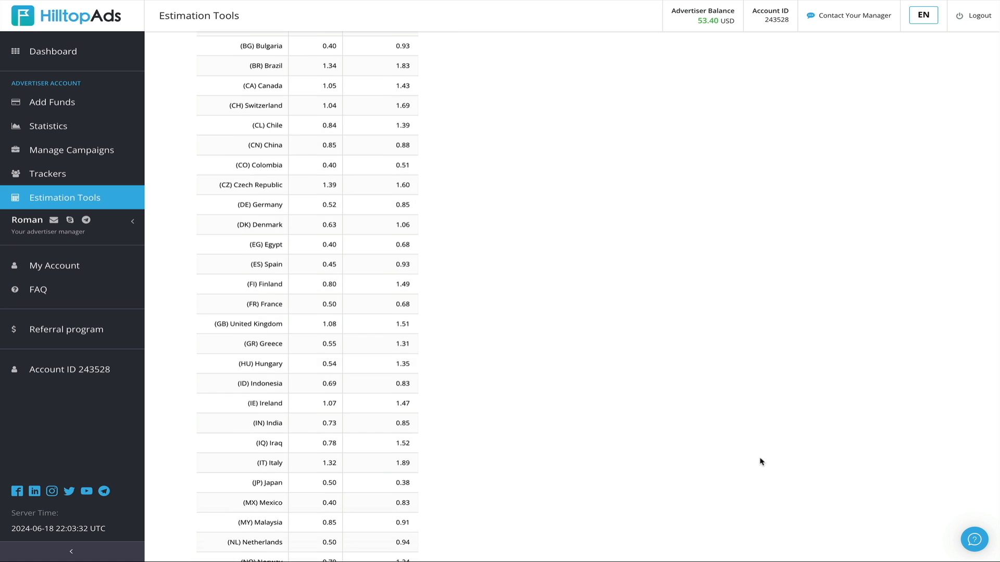
{"action": "scroll", "coordinate": [761, 462], "scroll_direction": "up", "scroll_amount": 2}
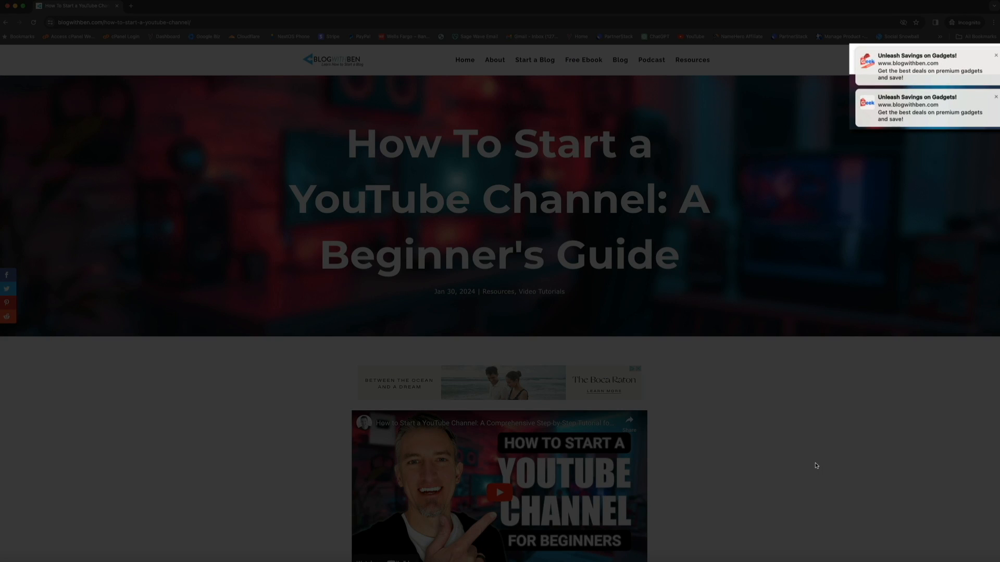
{"action": "scroll", "coordinate": [816, 466], "scroll_direction": "down", "scroll_amount": 15}
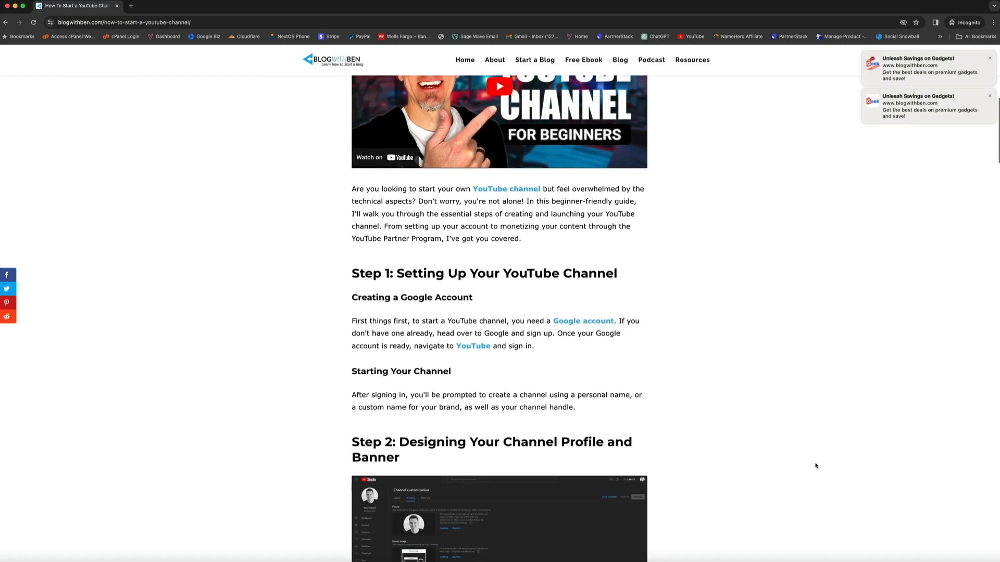
{"action": "scroll", "coordinate": [816, 466], "scroll_direction": "down", "scroll_amount": 15}
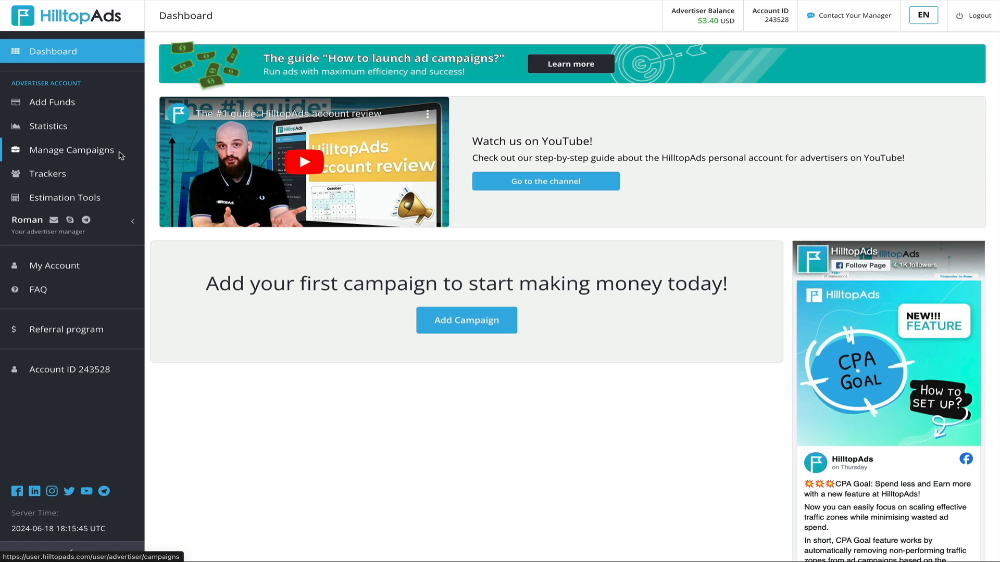
Start a new campaign with In-page desktop ad format, CPM type and Mainstream High Activity traffic channels
{"action": "left_click", "coordinate": [121, 152]}
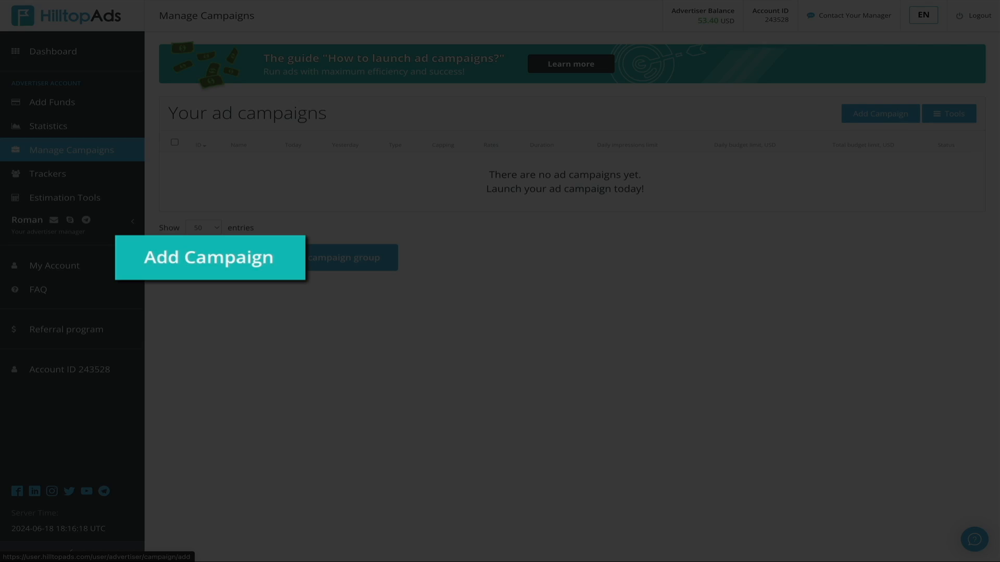
{"action": "left_click", "coordinate": [211, 272]}
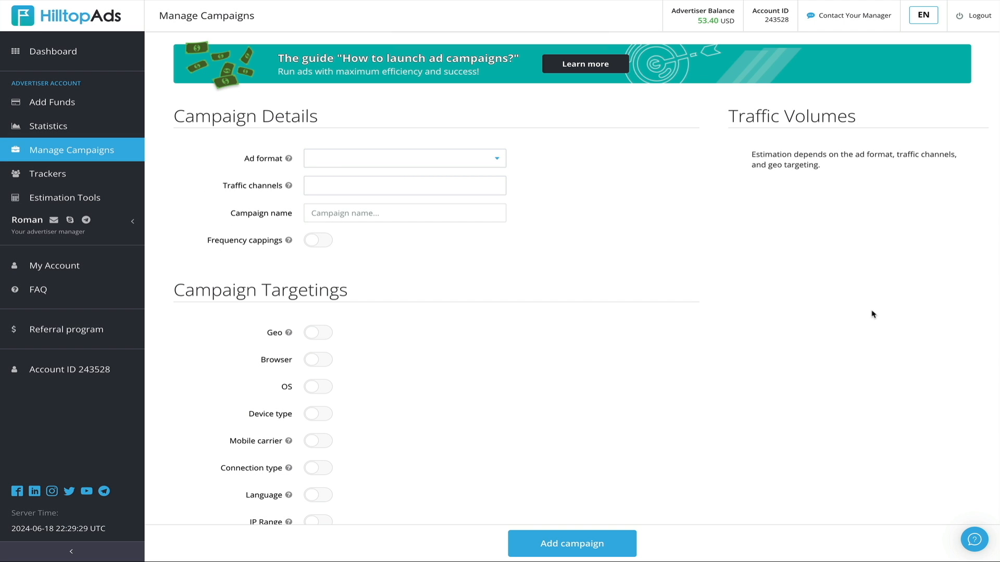
{"action": "left_click", "coordinate": [497, 161]}
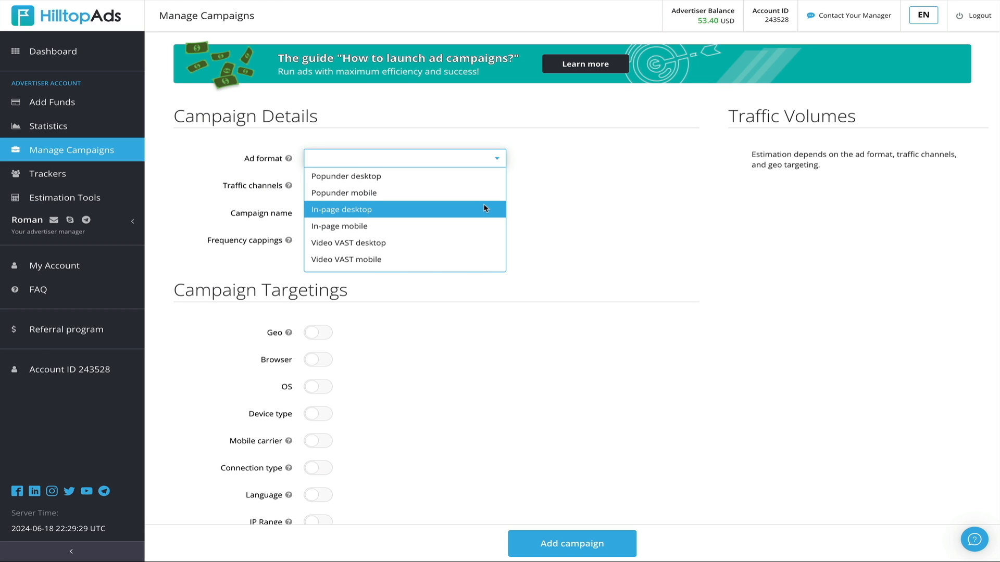
{"action": "left_click", "coordinate": [484, 208]}
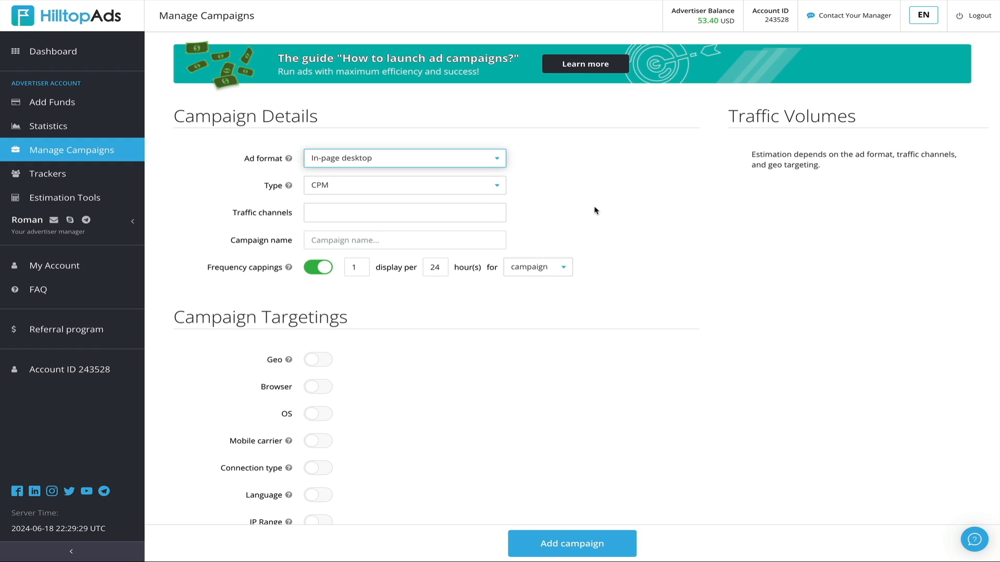
{"action": "left_click", "coordinate": [499, 186]}
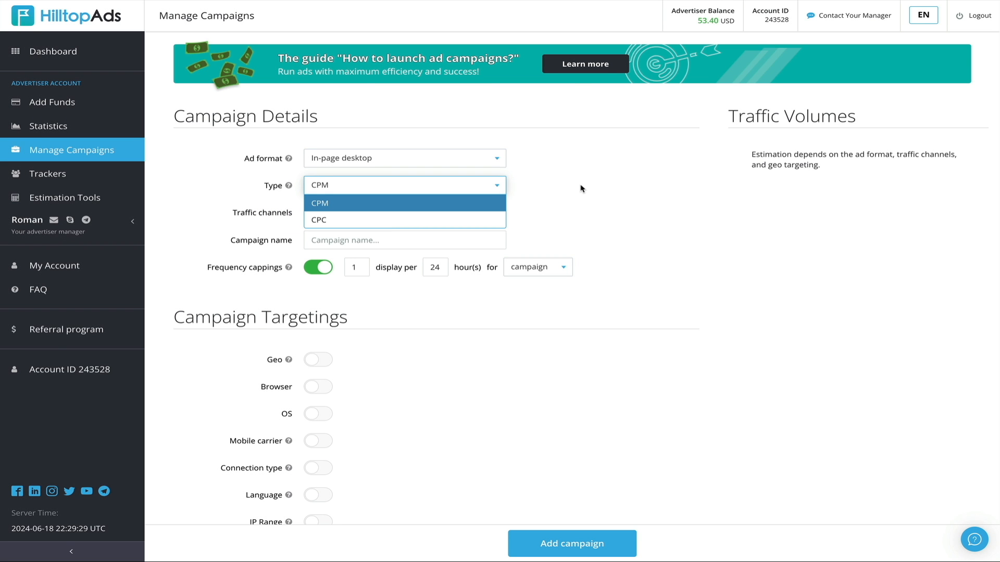
{"action": "left_click", "coordinate": [579, 189]}
{"action": "left_click", "coordinate": [498, 213]}
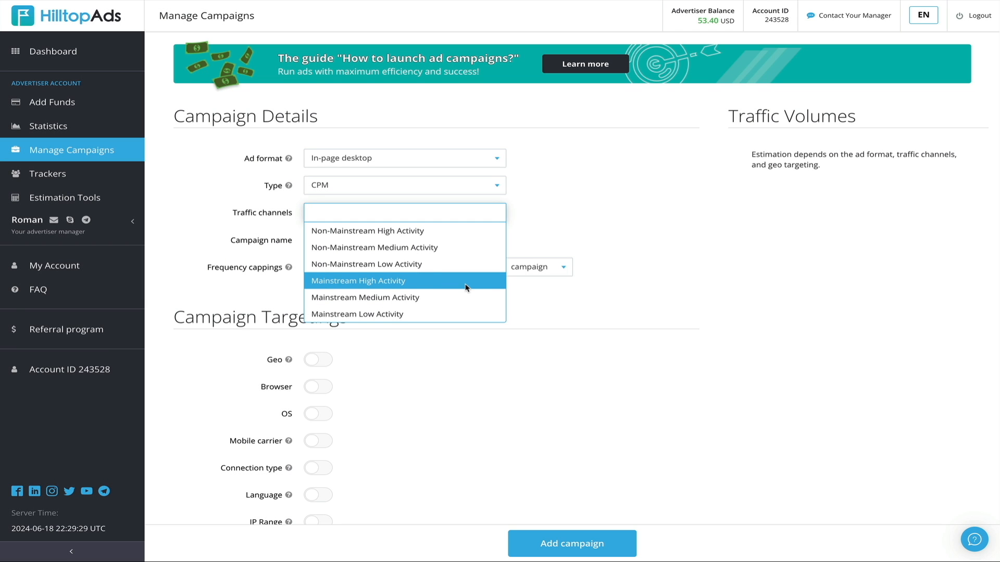
{"action": "left_click", "coordinate": [469, 282]}
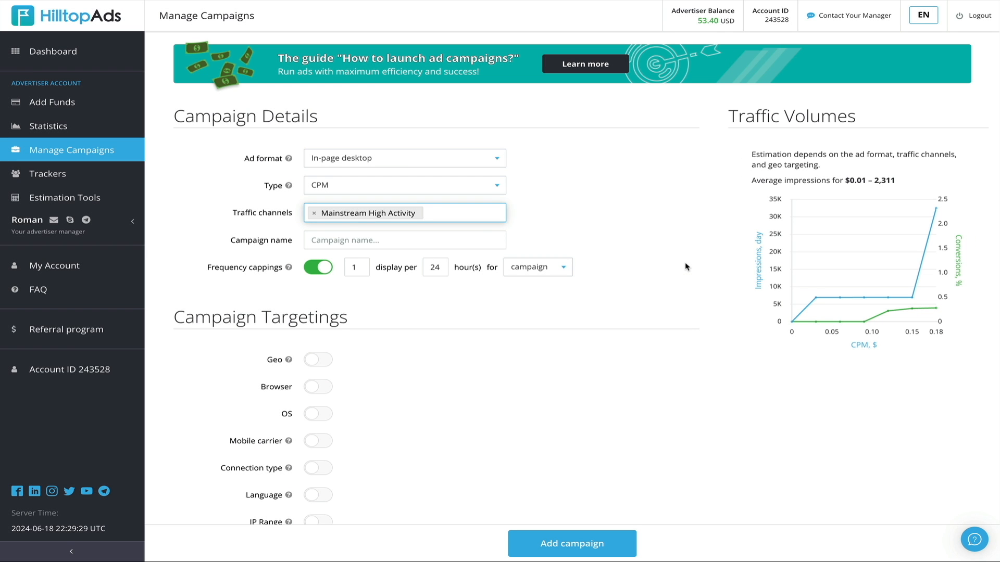
Name the campaign Blog With Ben In-Page Banner Desktop and keep frequency capping of 1 display per 24 hours per campaign
{"action": "key", "text": "Tab"}
{"action": "type", "text": "Blog With Ben In-Page "}
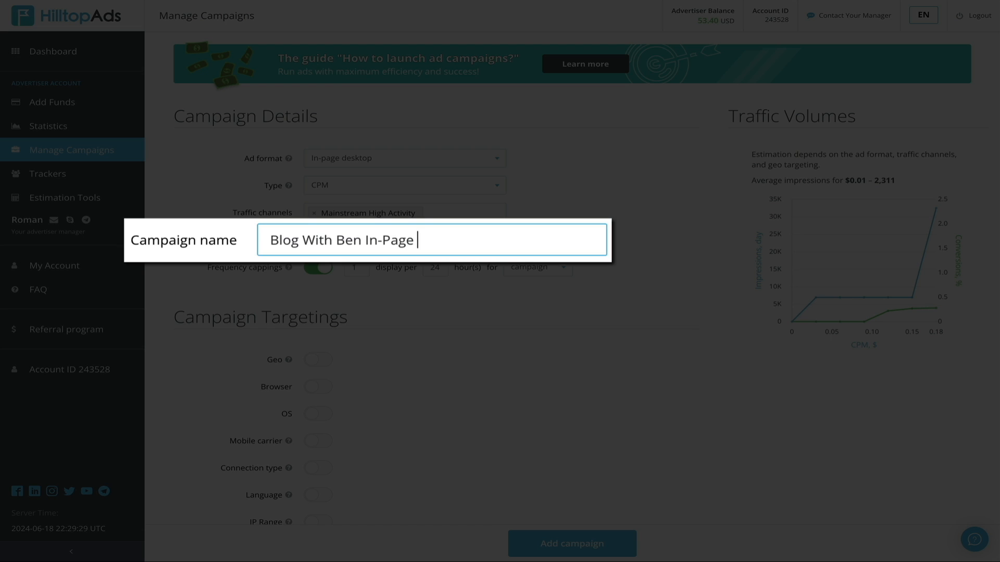
{"action": "type", "text": "Banner Desktop"}
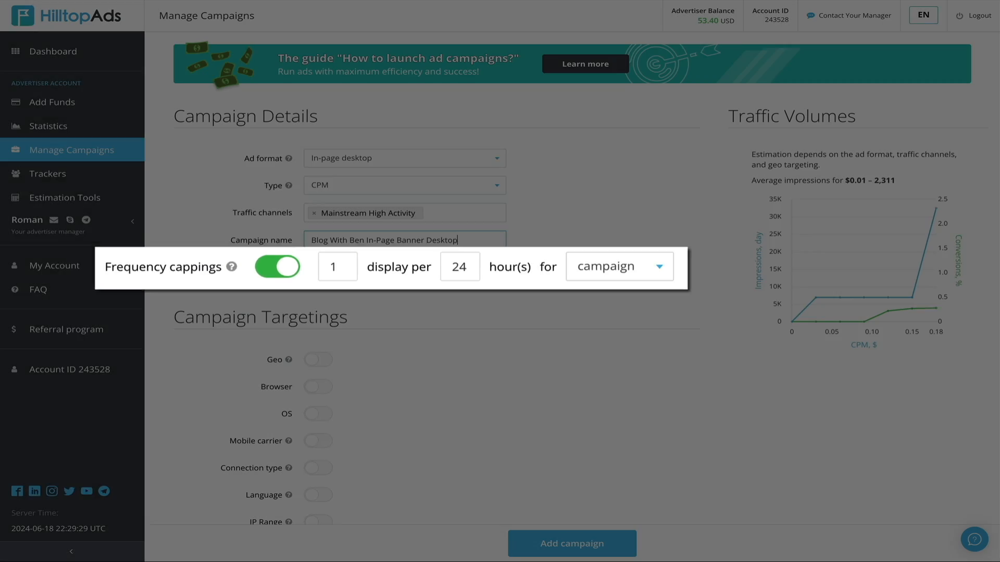
{"action": "left_click", "coordinate": [582, 267]}
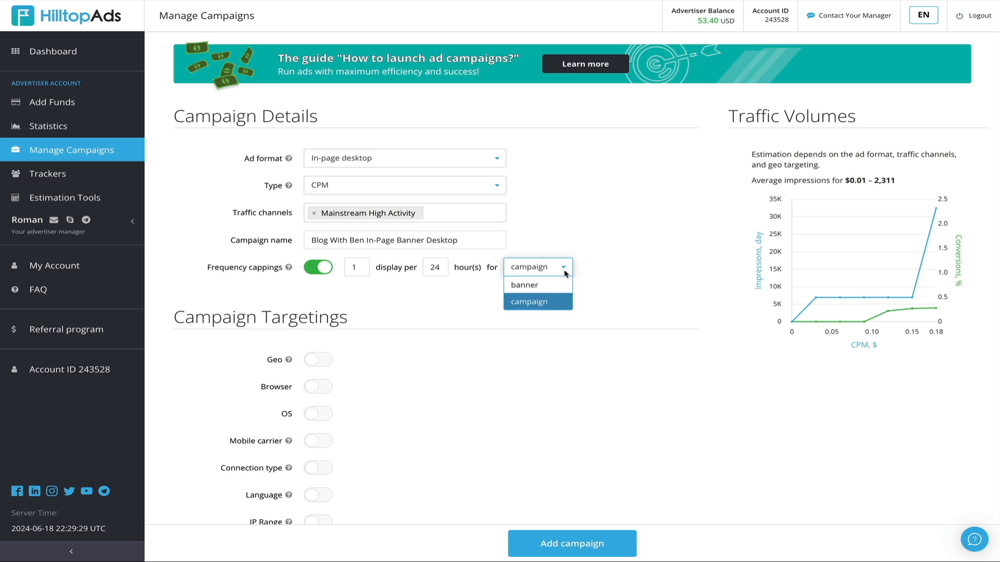
{"action": "left_click", "coordinate": [565, 269]}
Target the Chrome, Safari, Firefox, Edge and Internet Explorer browsers and the Windows, Mac OS and Linux operating systems
{"action": "scroll", "coordinate": [654, 255], "scroll_direction": "down", "scroll_amount": 2}
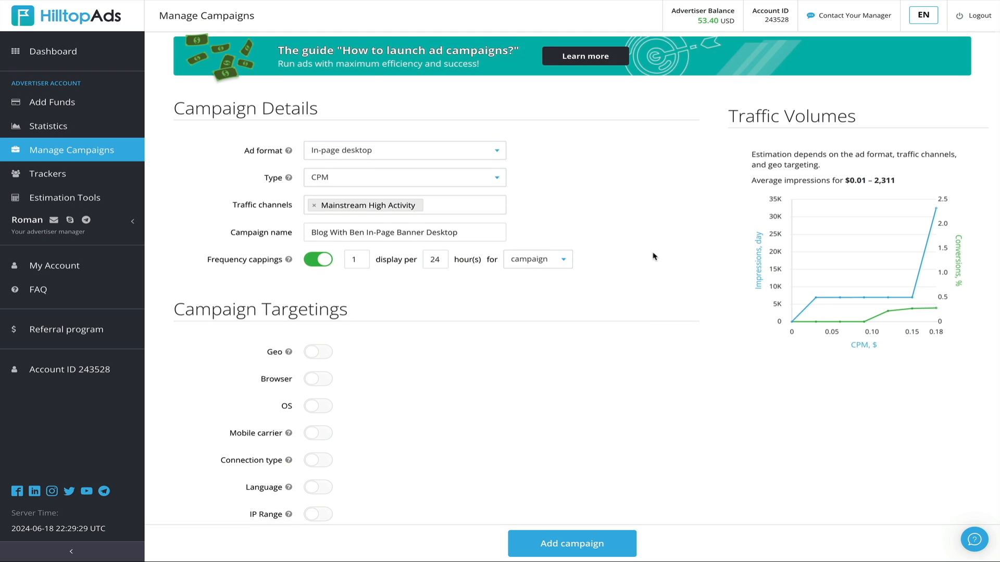
{"action": "scroll", "coordinate": [654, 255], "scroll_direction": "down", "scroll_amount": 4}
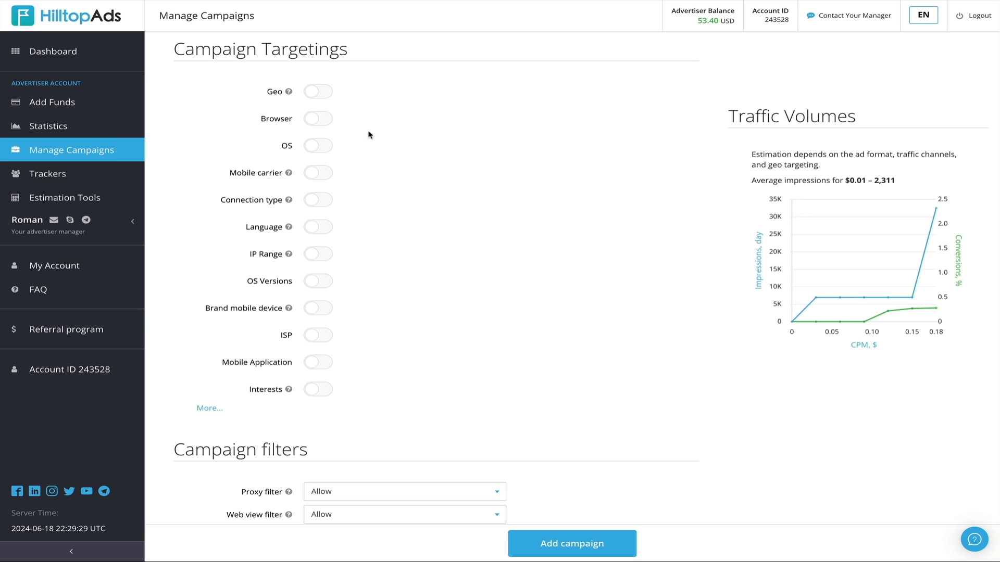
{"action": "left_click", "coordinate": [312, 124]}
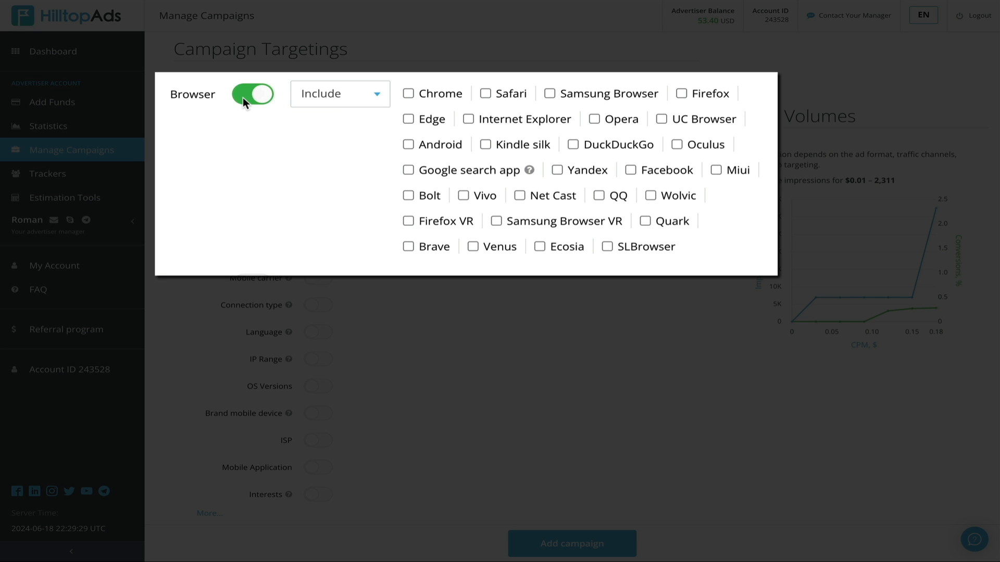
{"action": "left_click", "coordinate": [404, 93]}
{"action": "left_click", "coordinate": [490, 92]}
{"action": "left_click", "coordinate": [407, 118]}
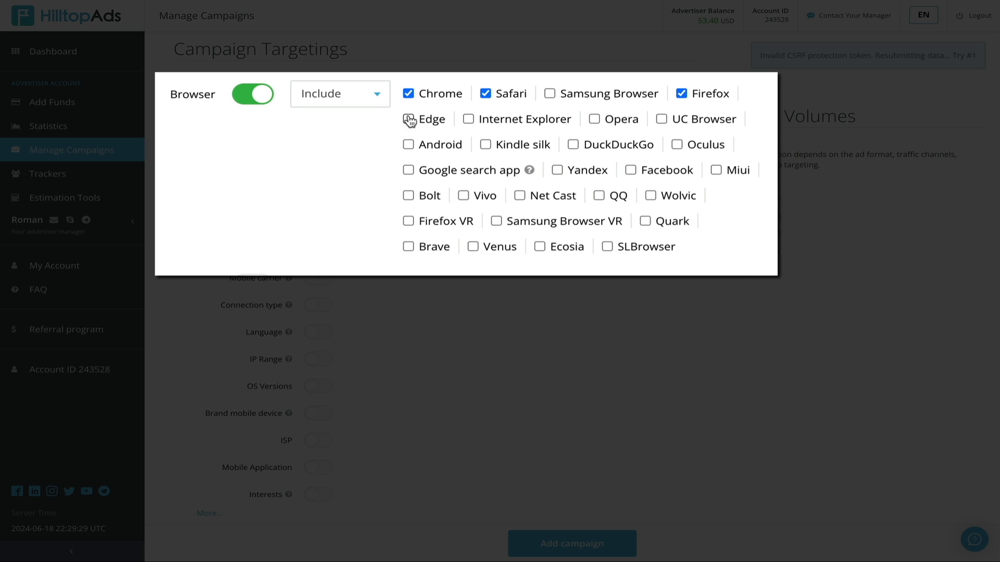
{"action": "left_click", "coordinate": [467, 119]}
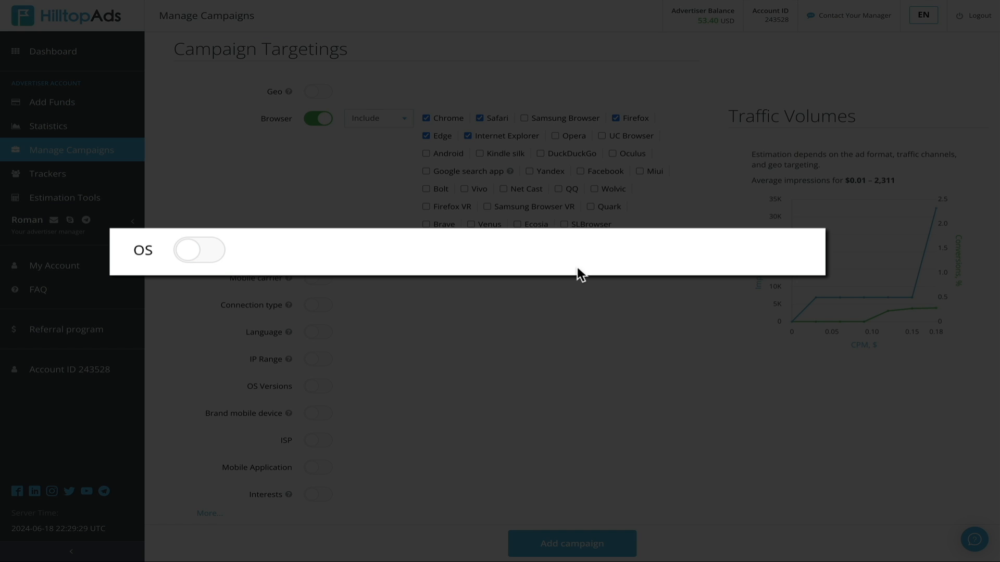
{"action": "left_click", "coordinate": [194, 253]}
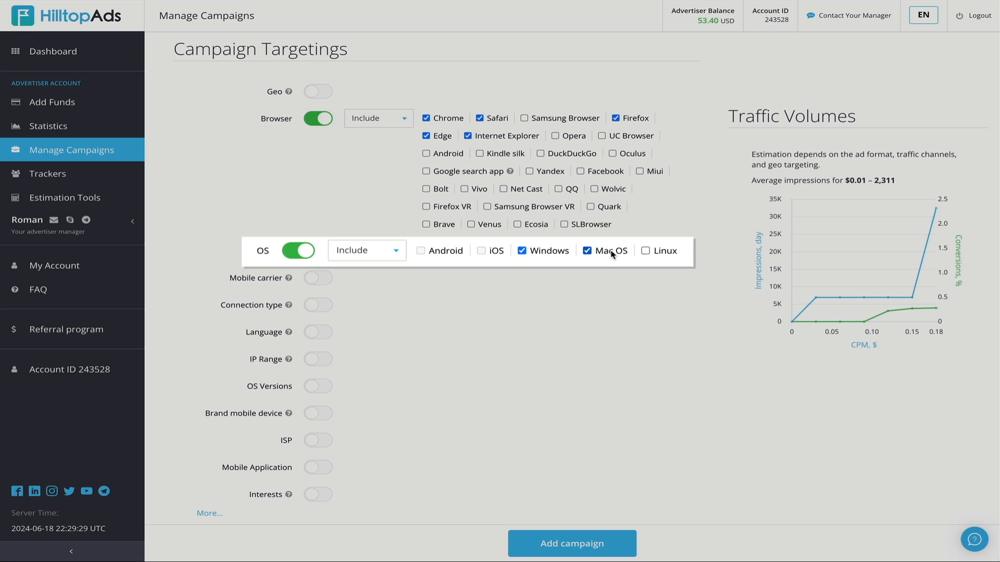
{"action": "left_click", "coordinate": [624, 250]}
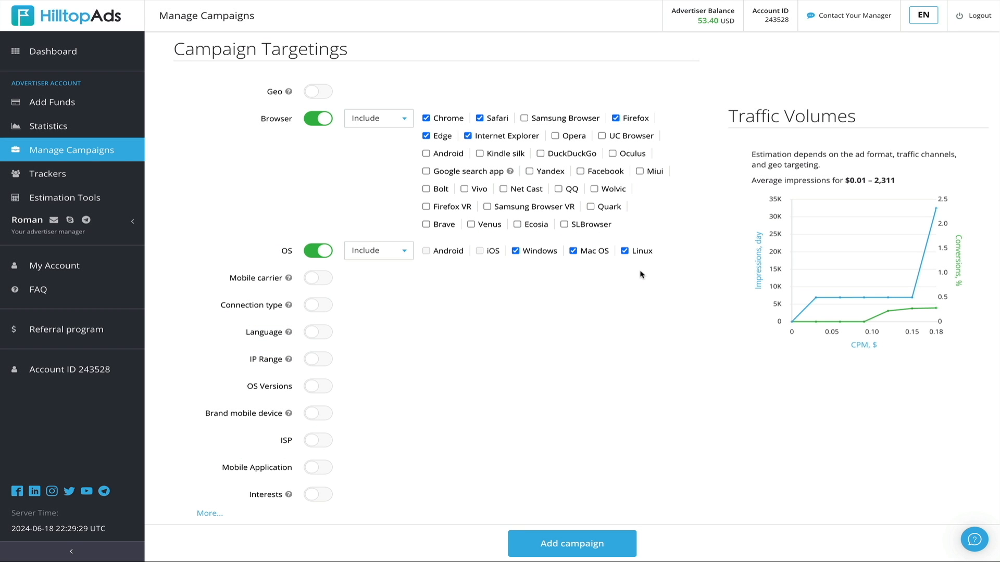
{"action": "left_click", "coordinate": [311, 92]}
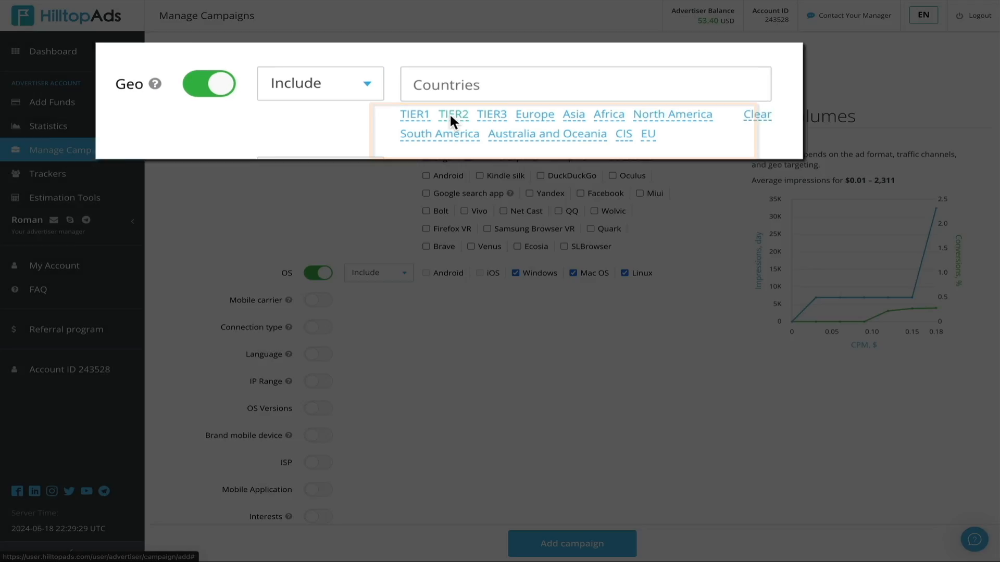
{"action": "left_click", "coordinate": [449, 114]}
{"action": "left_click", "coordinate": [323, 93]}
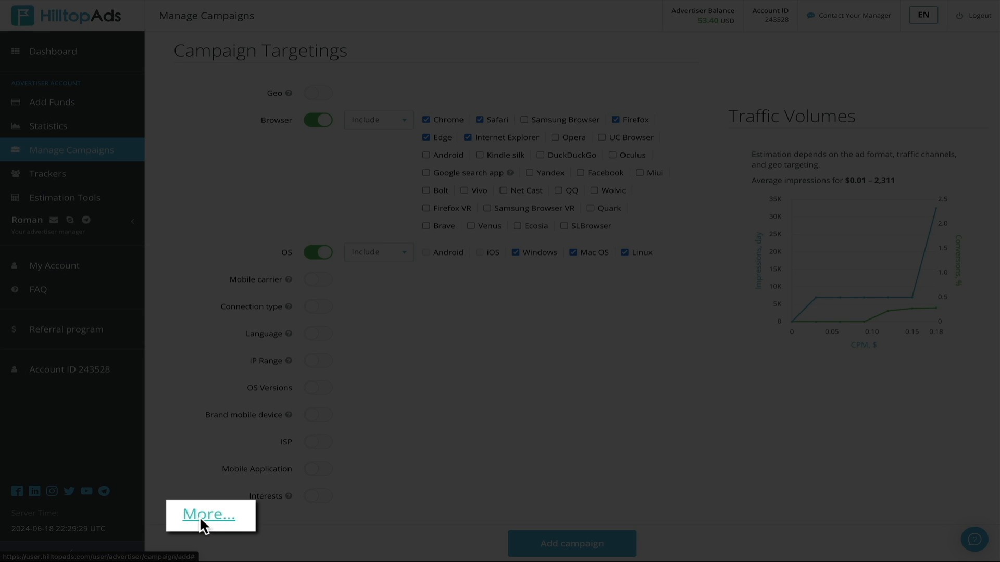
Expand the additional targeting options and look over States, City, IP+UserAgent and Keywords
{"action": "left_click", "coordinate": [199, 517]}
{"action": "scroll", "coordinate": [190, 475], "scroll_direction": "down", "scroll_amount": 1}
{"action": "scroll", "coordinate": [191, 475], "scroll_direction": "down", "scroll_amount": 2}
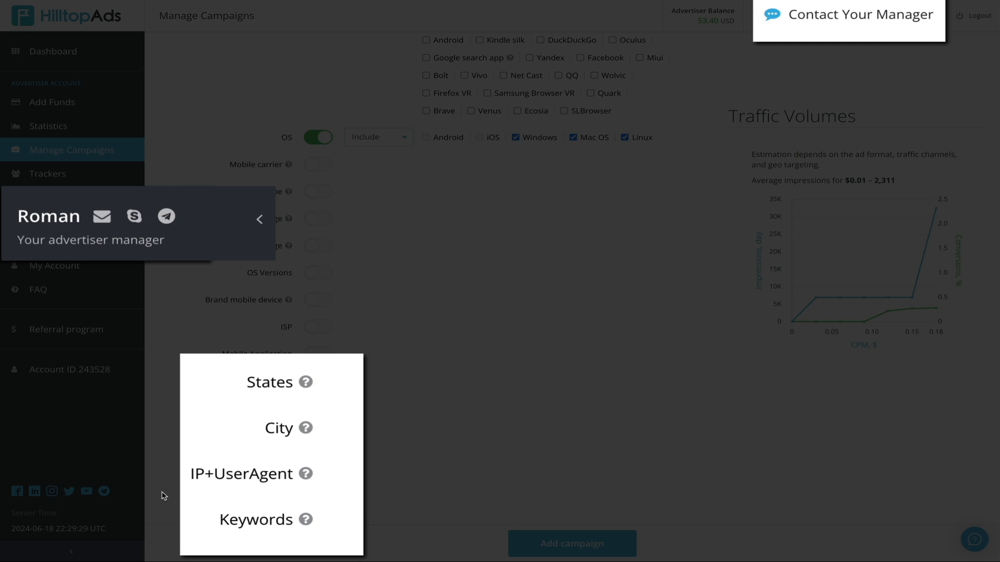
{"action": "scroll", "coordinate": [164, 495], "scroll_direction": "down", "scroll_amount": 2}
{"action": "scroll", "coordinate": [164, 493], "scroll_direction": "down", "scroll_amount": 5}
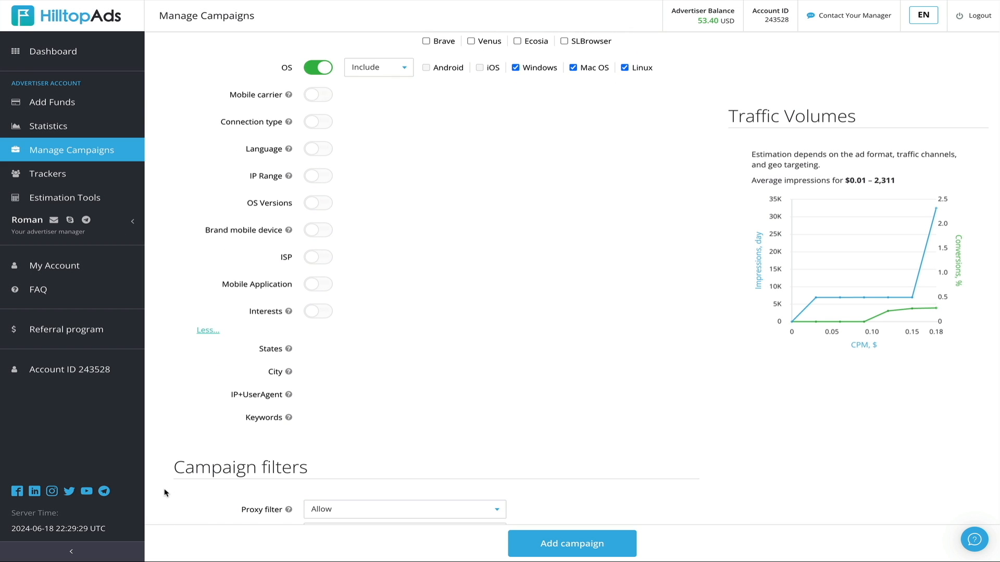
{"action": "scroll", "coordinate": [164, 493], "scroll_direction": "down", "scroll_amount": 4}
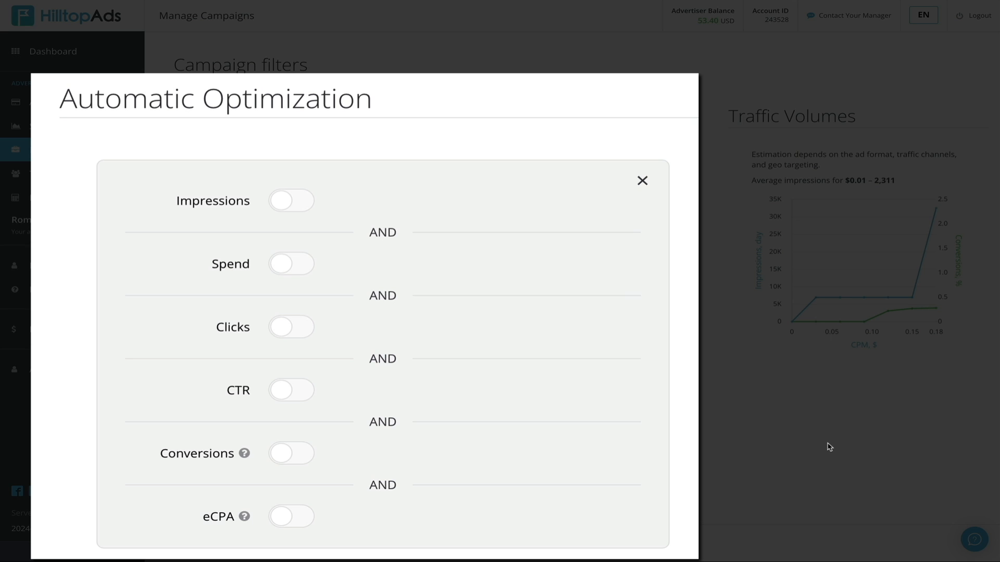
{"action": "left_click", "coordinate": [282, 203]}
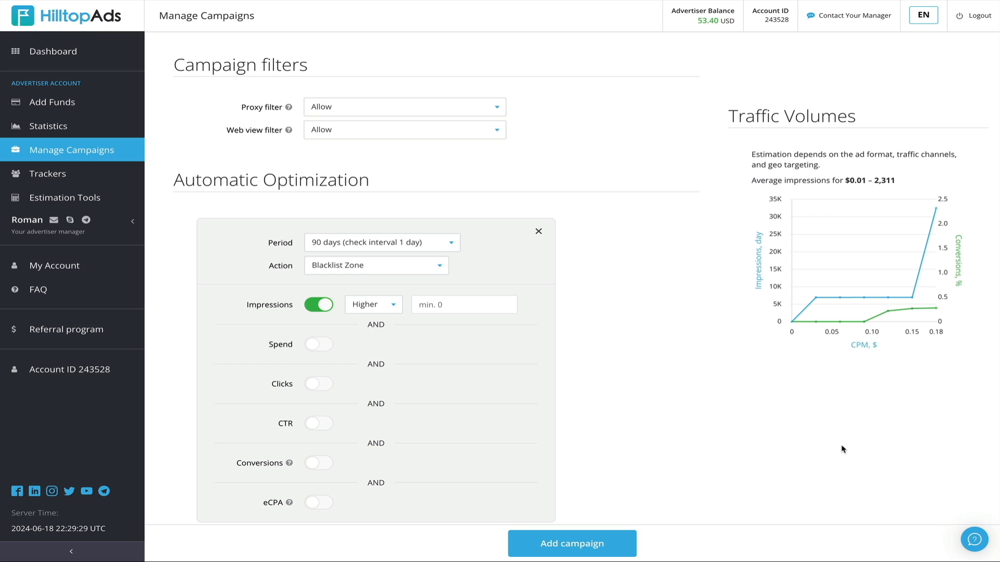
{"action": "left_click", "coordinate": [539, 231]}
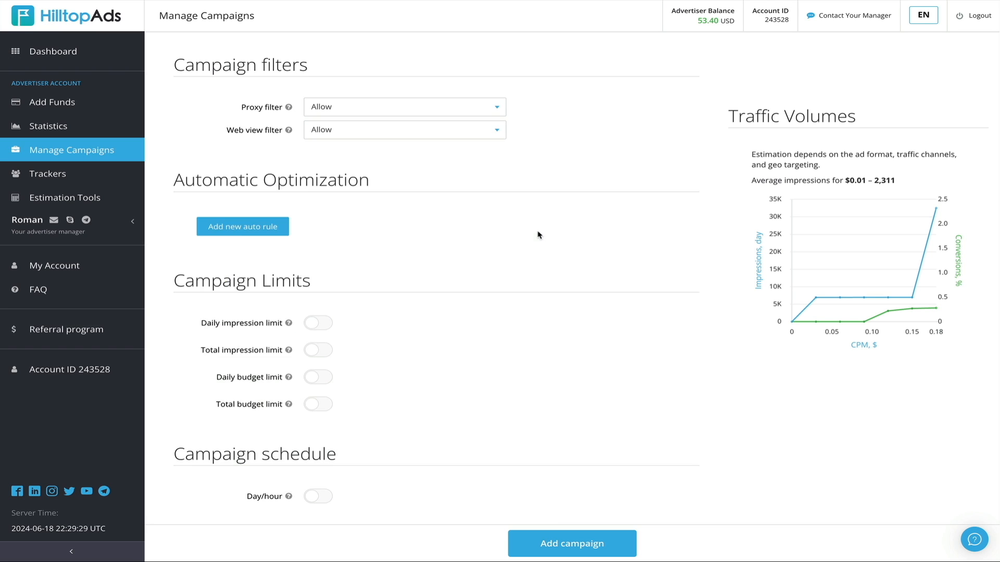
{"action": "left_click", "coordinate": [239, 228]}
Enable a total budget limit of 50 USD for the campaign
{"action": "scroll", "coordinate": [719, 295], "scroll_direction": "down", "scroll_amount": 8}
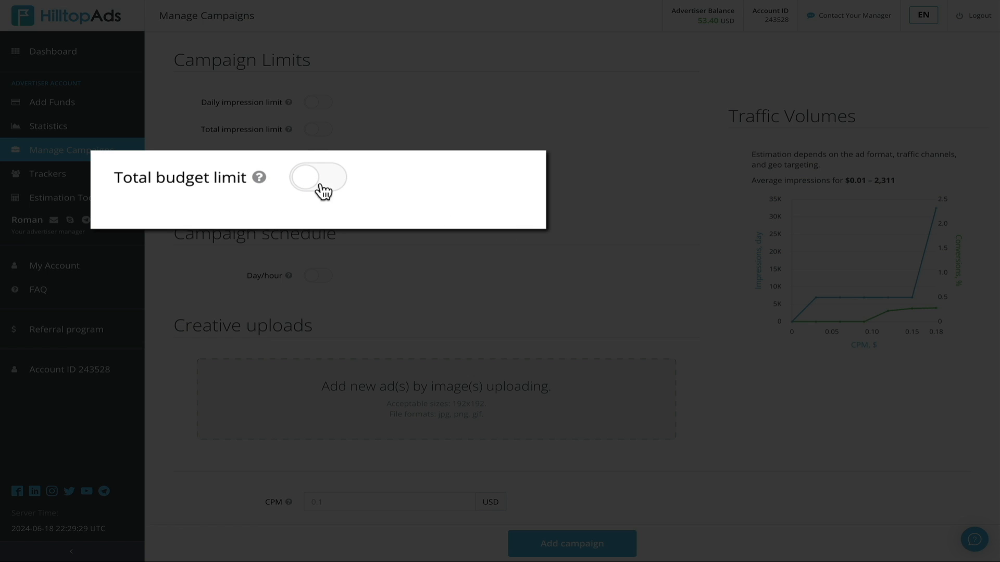
{"action": "left_click", "coordinate": [311, 177]}
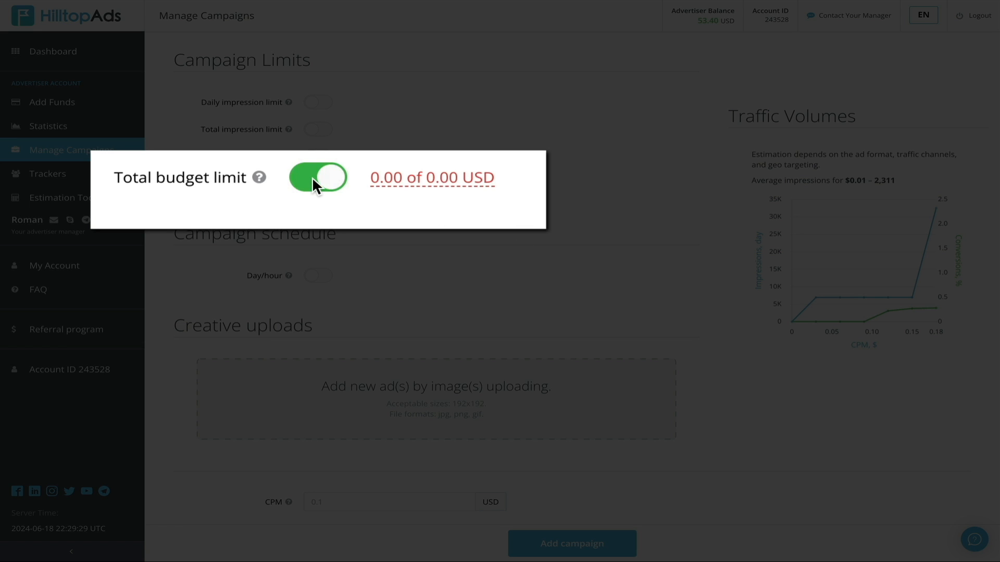
{"action": "left_click", "coordinate": [403, 176]}
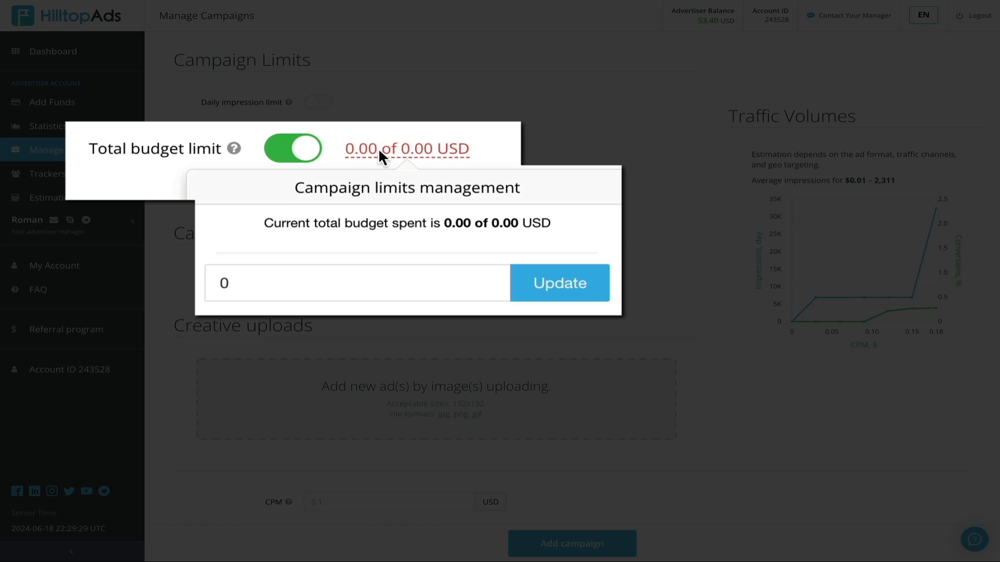
{"action": "double_click", "coordinate": [252, 277]}
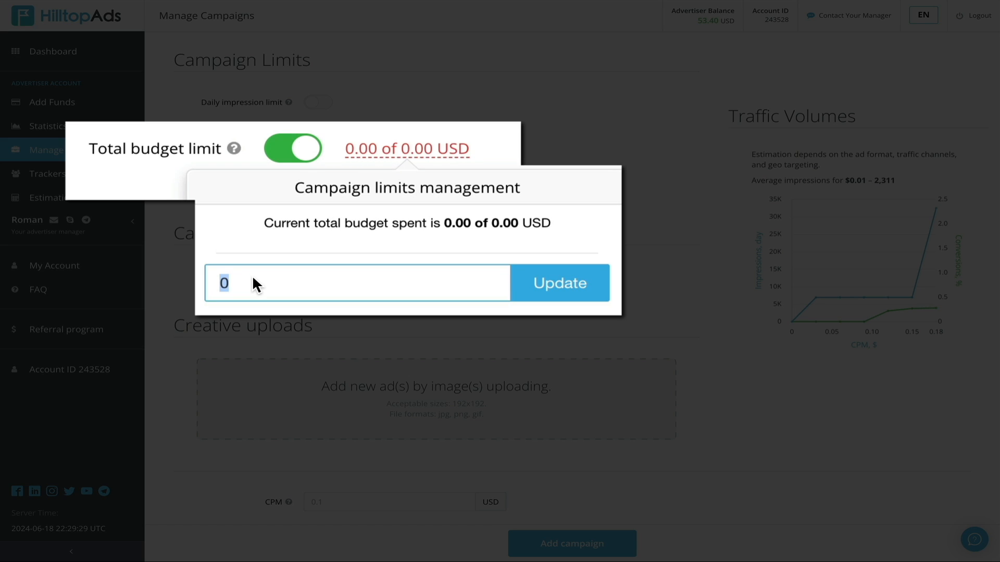
{"action": "type", "text": "50"}
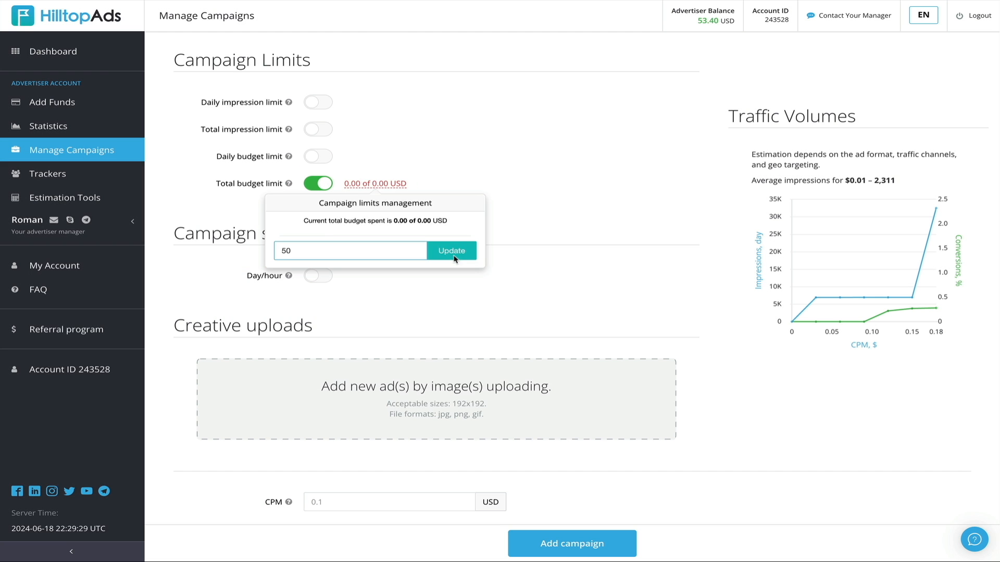
{"action": "left_click", "coordinate": [563, 291]}
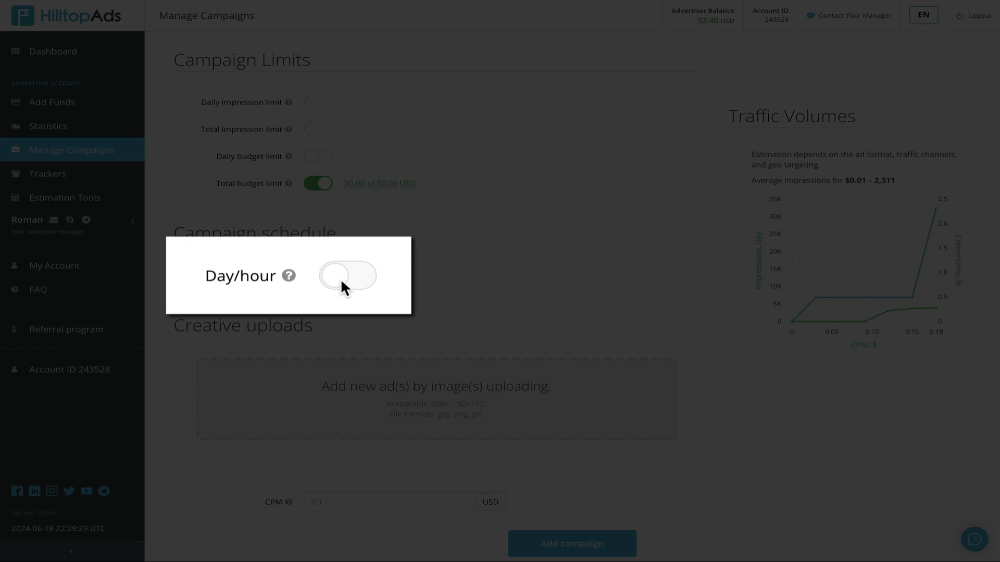
Enable the day/hour campaign schedule and select all days and hours
{"action": "left_click", "coordinate": [341, 281]}
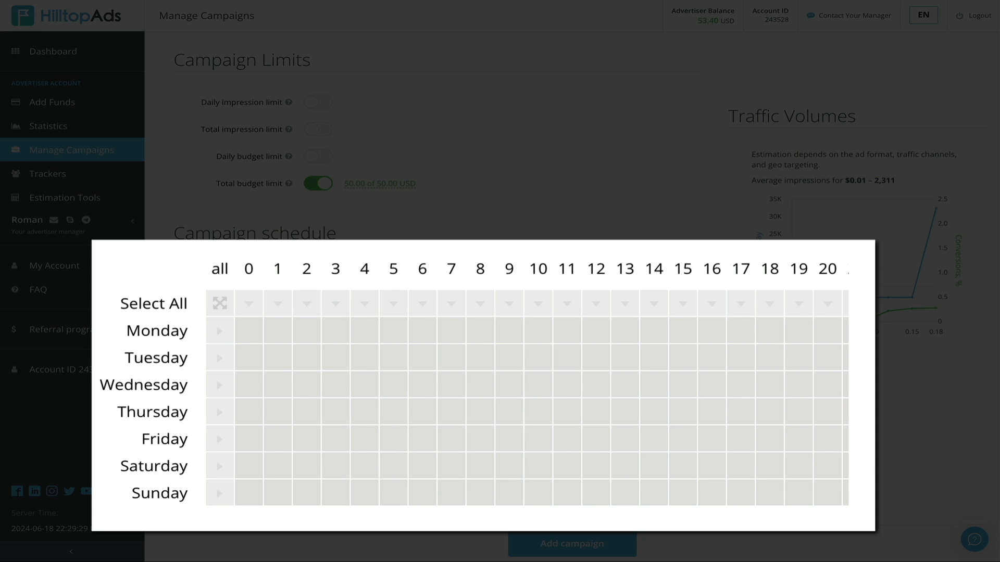
{"action": "left_click", "coordinate": [217, 304]}
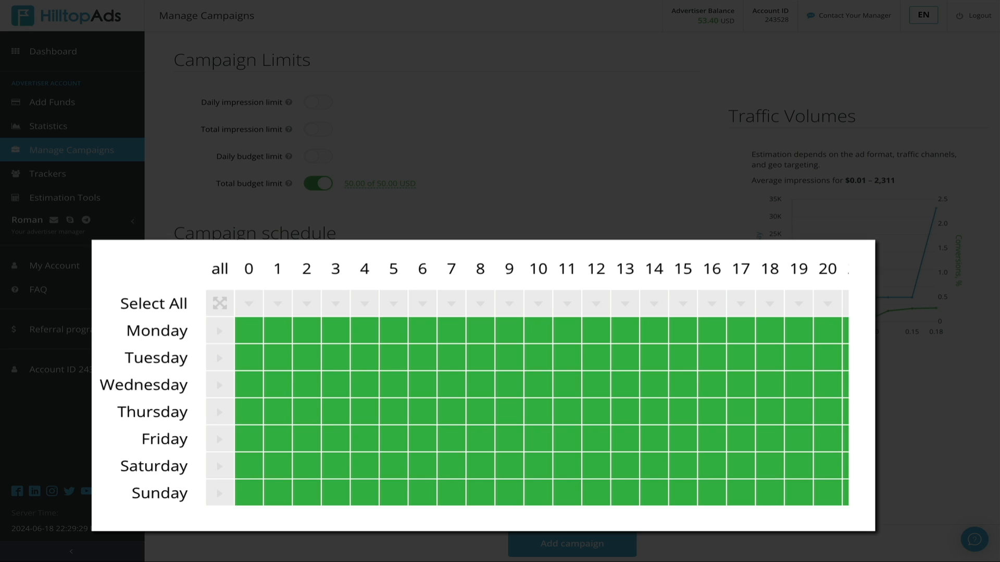
Upload the image 'bwb desktop push ad.png' from Downloads as the first ad creative
{"action": "scroll", "coordinate": [838, 427], "scroll_direction": "down", "scroll_amount": 2}
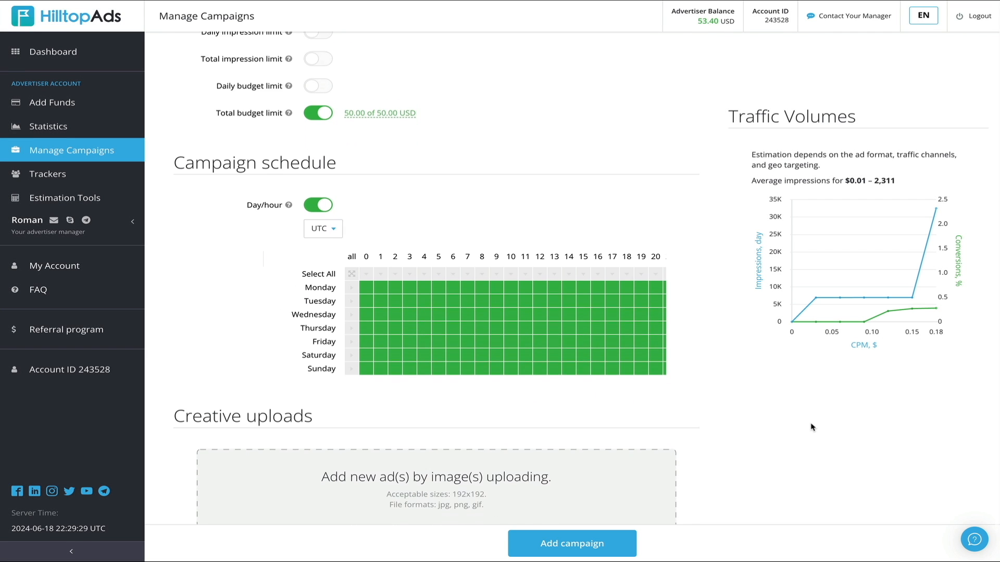
{"action": "scroll", "coordinate": [811, 427], "scroll_direction": "down", "scroll_amount": 2}
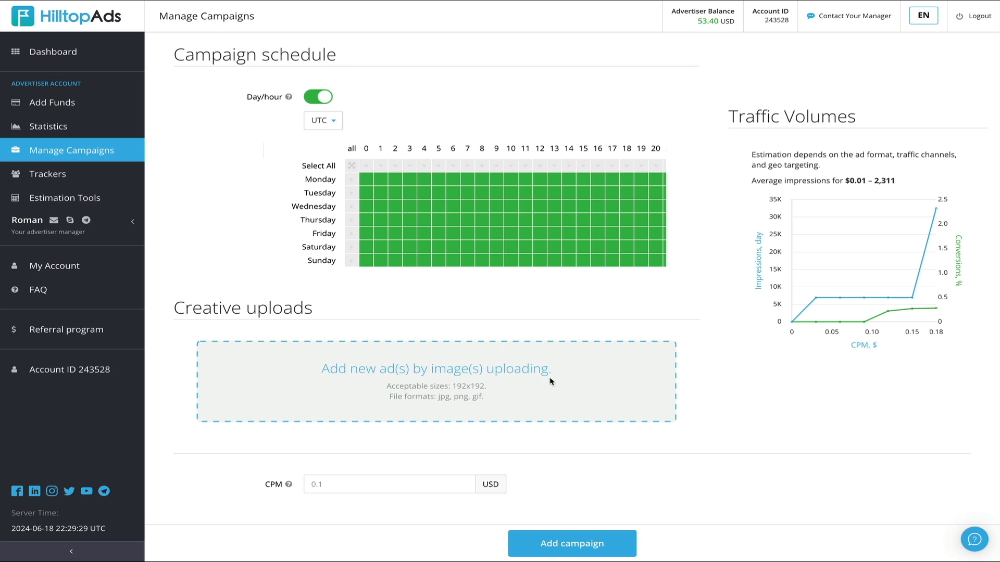
{"action": "left_click", "coordinate": [497, 383]}
{"action": "left_click", "coordinate": [310, 247]}
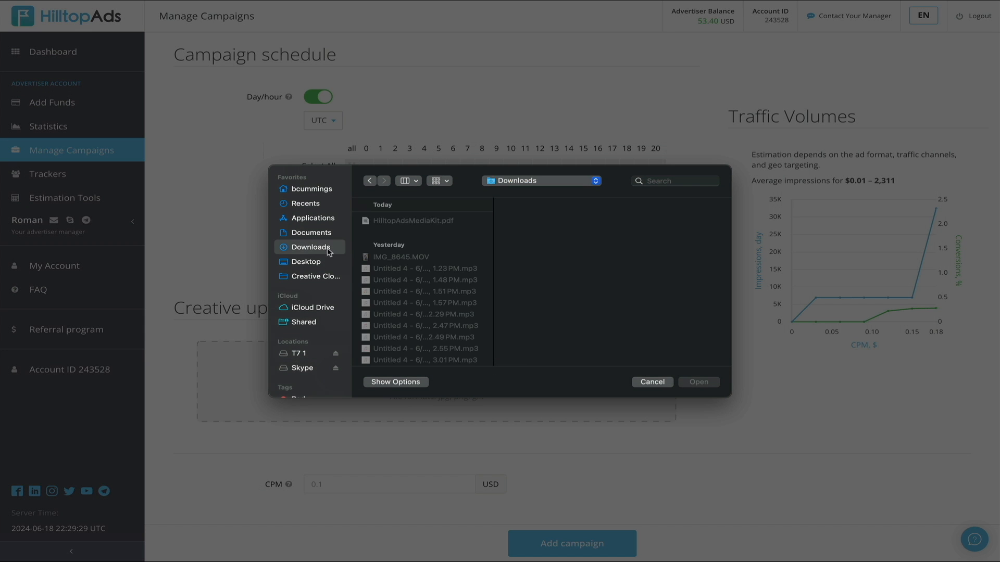
{"action": "left_click", "coordinate": [414, 233]}
{"action": "left_click", "coordinate": [422, 221], "text": "shift"}
{"action": "left_click", "coordinate": [711, 382]}
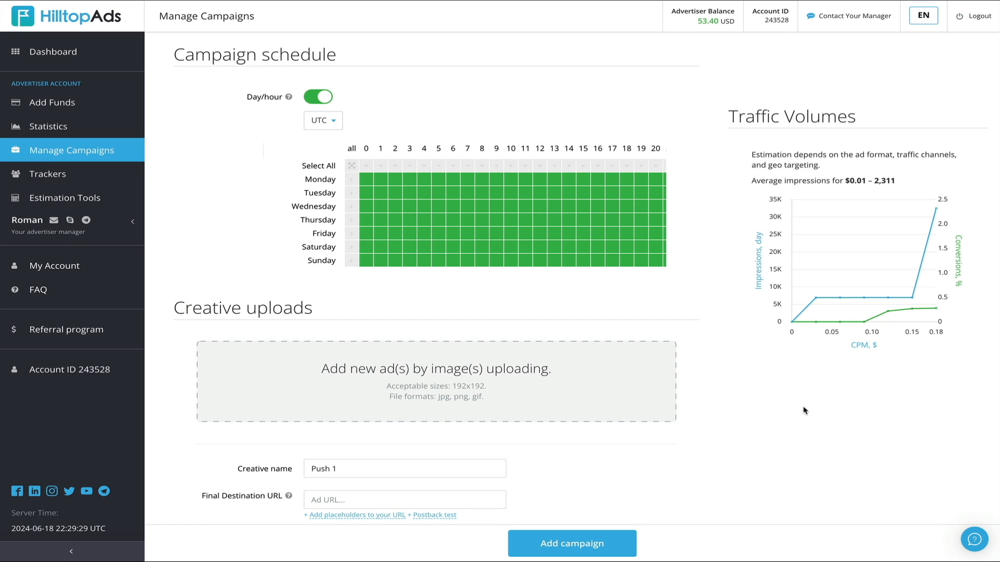
{"action": "scroll", "coordinate": [803, 409], "scroll_direction": "down", "scroll_amount": 5}
{"action": "scroll", "coordinate": [727, 389], "scroll_direction": "down", "scroll_amount": 3}
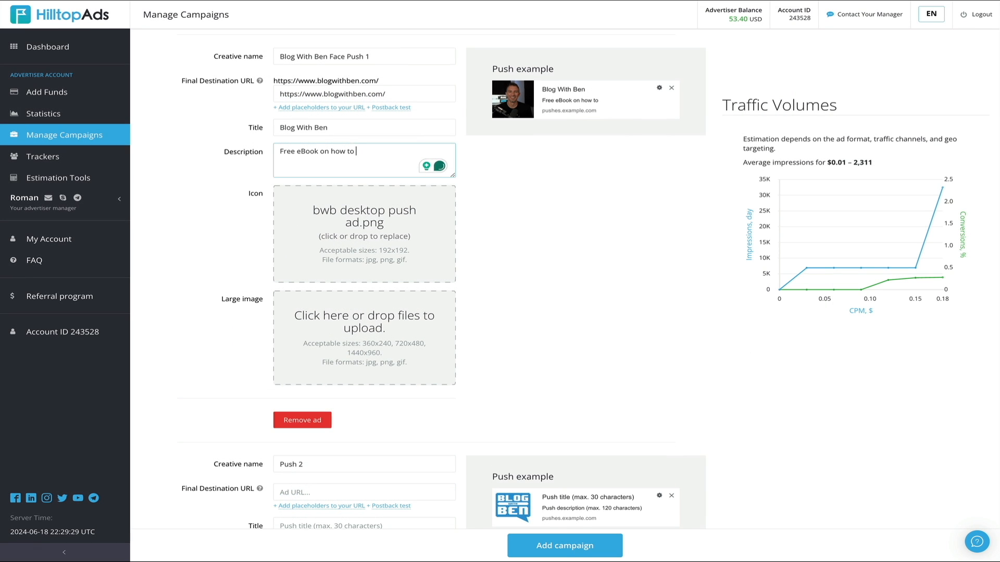
{"action": "type", "text": "monetize a blog!"}
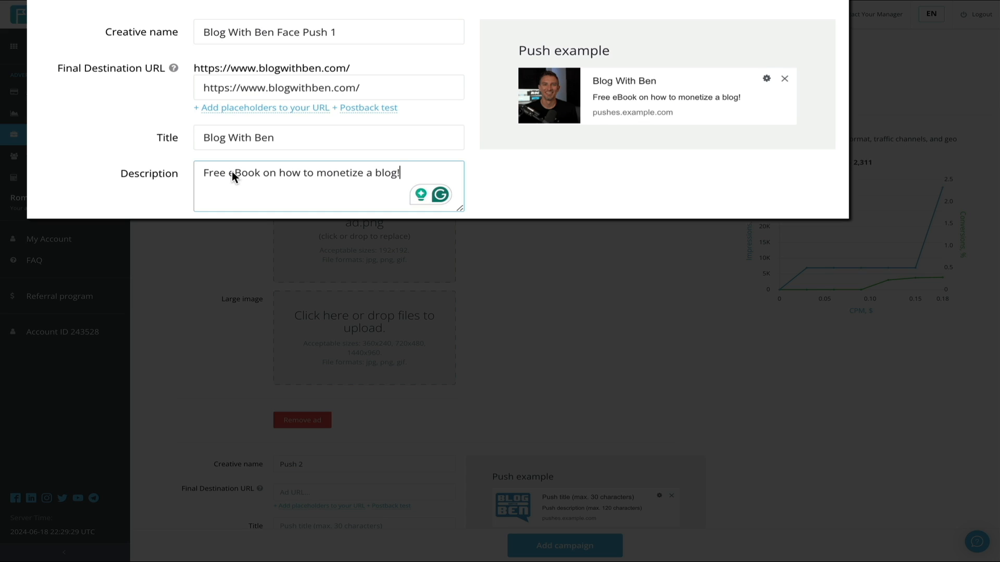
Set the CPM bid to 0.18 USD and add the campaign
{"action": "scroll", "coordinate": [598, 270], "scroll_direction": "down", "scroll_amount": 1}
{"action": "scroll", "coordinate": [598, 271], "scroll_direction": "down", "scroll_amount": 7}
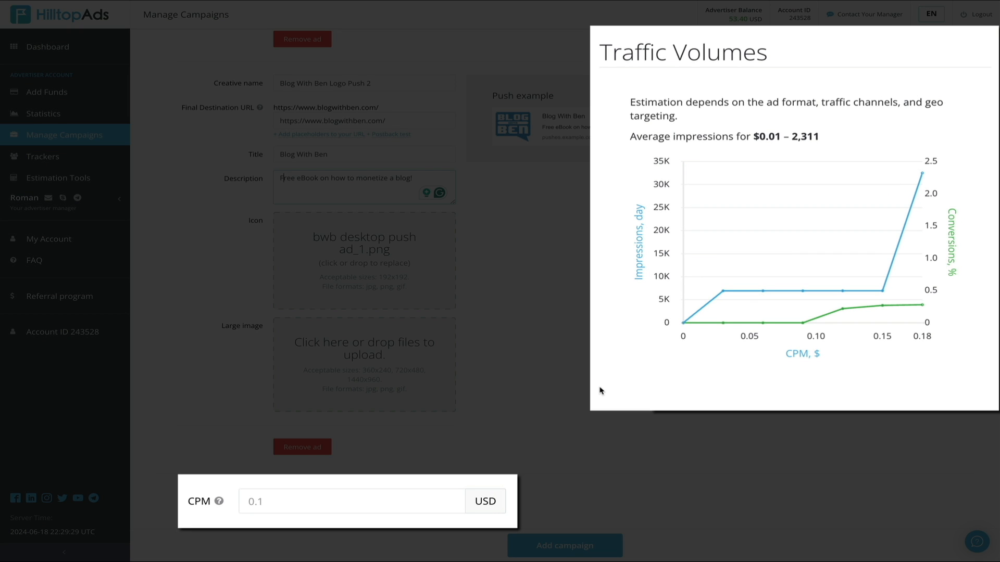
{"action": "left_click", "coordinate": [297, 502]}
{"action": "type", "text": "0.1"}
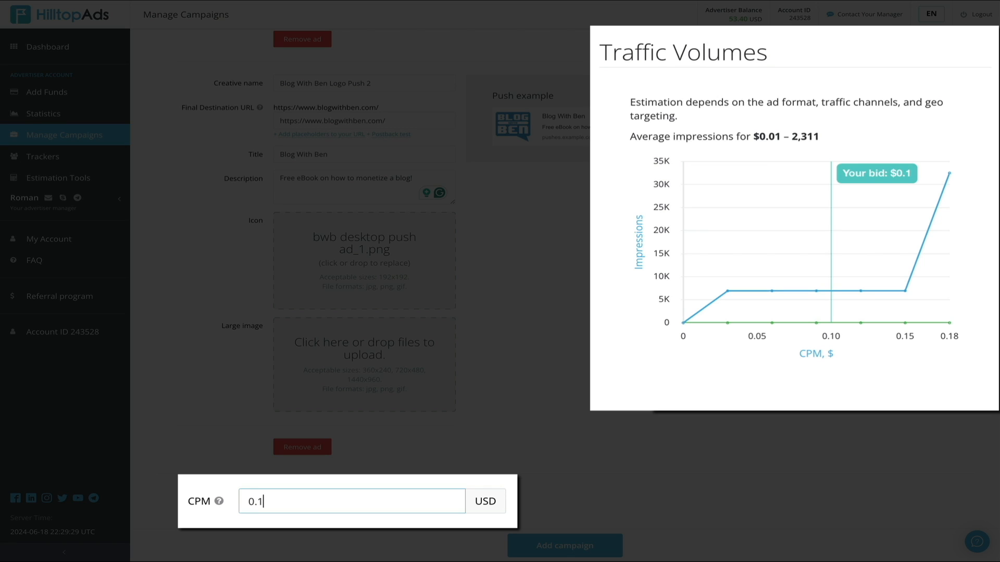
{"action": "type", "text": "8"}
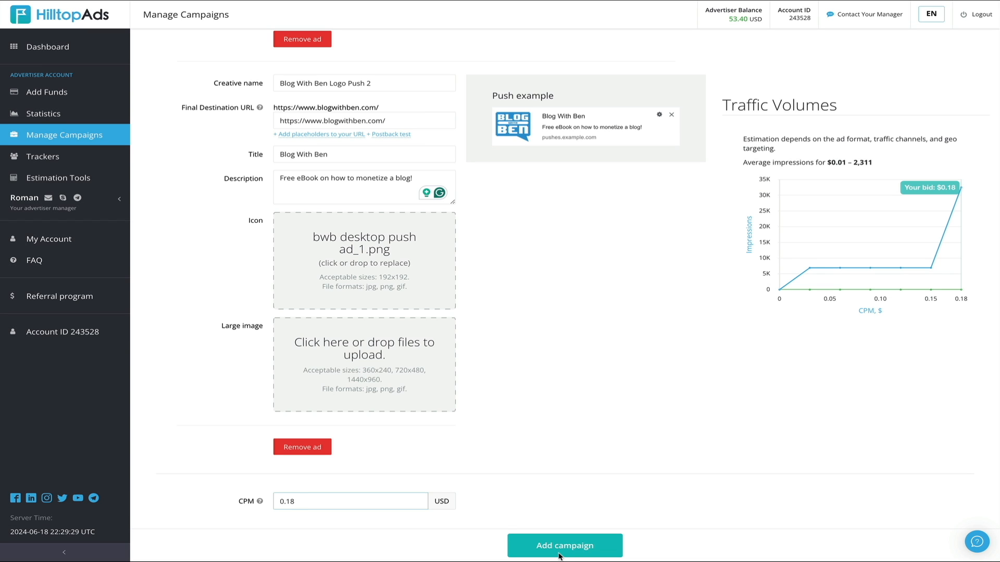
{"action": "left_click", "coordinate": [559, 556]}
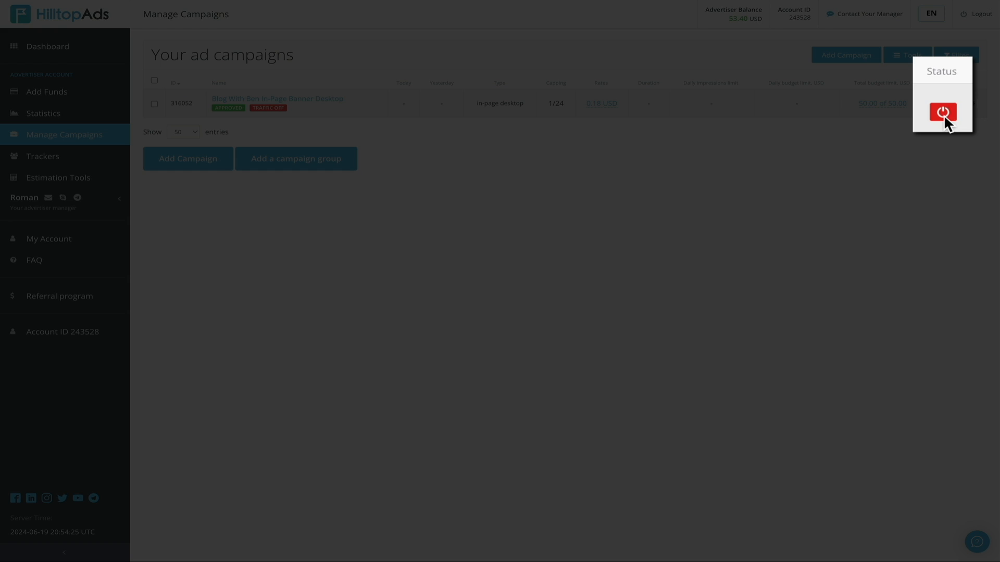
Switch the new campaign's status on in the campaign list
{"action": "left_click", "coordinate": [943, 113]}
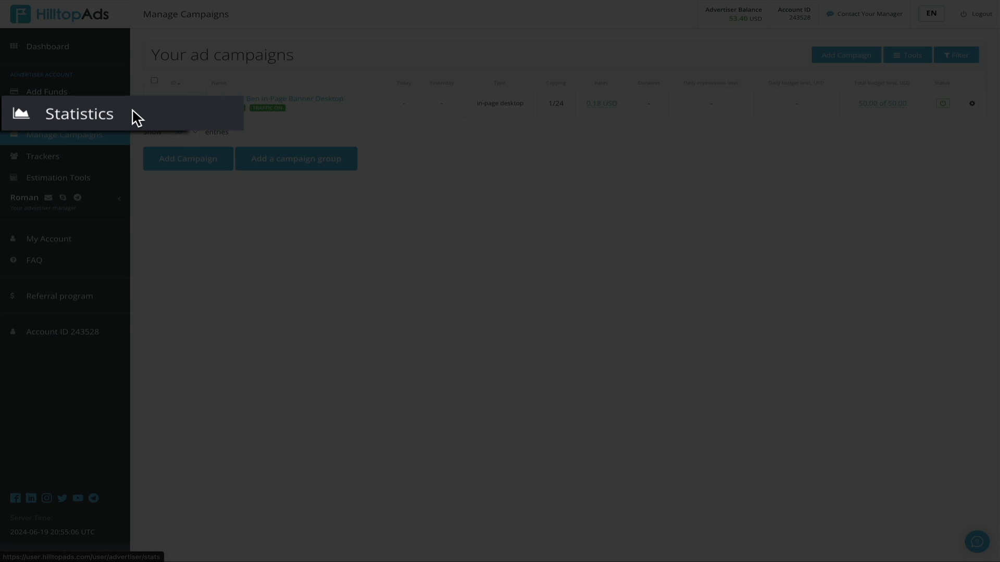
Open the advertiser statistics page
{"action": "left_click", "coordinate": [70, 113]}
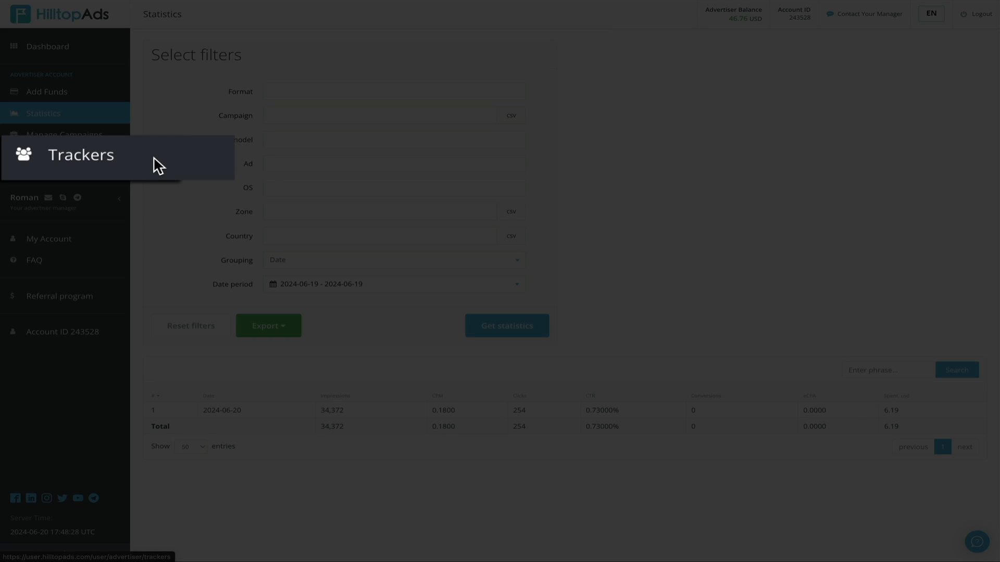
Open the BeMob postback URL on the Trackers page and close it
{"action": "left_click", "coordinate": [79, 160]}
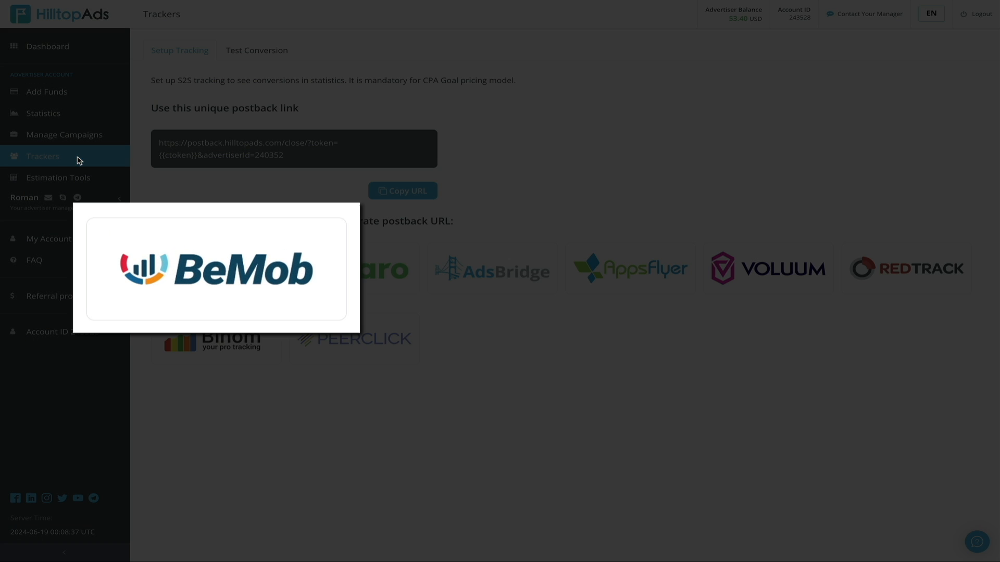
{"action": "left_click", "coordinate": [222, 287]}
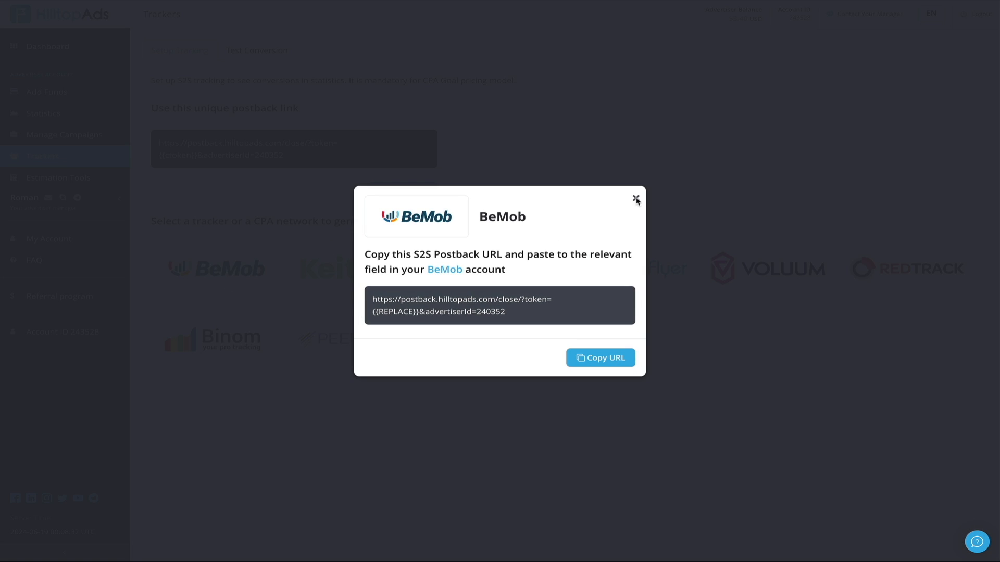
{"action": "left_click", "coordinate": [636, 197]}
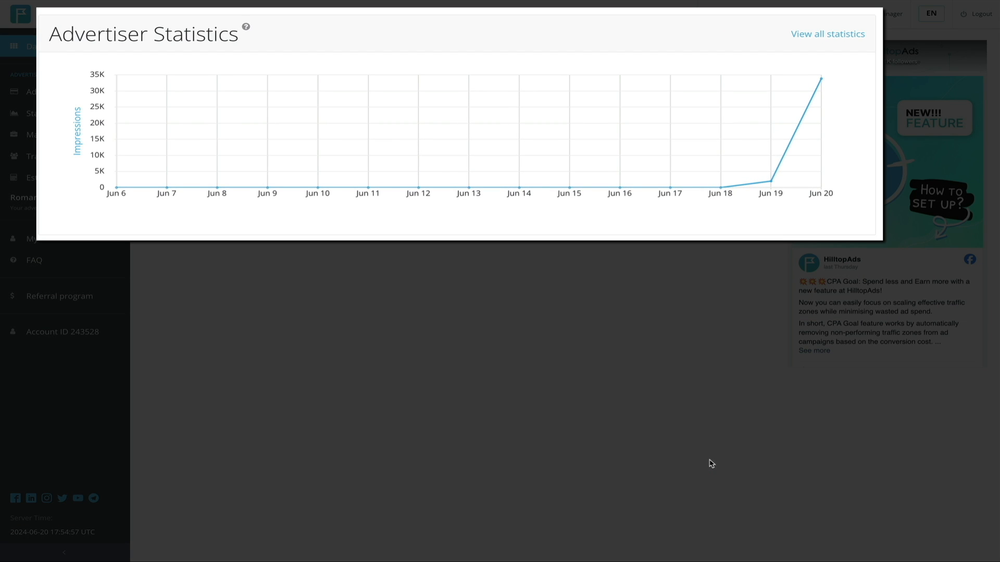
Examine the daily impressions on the dashboard's advertiser statistics chart
{"action": "mouse_move", "coordinate": [776, 191]}
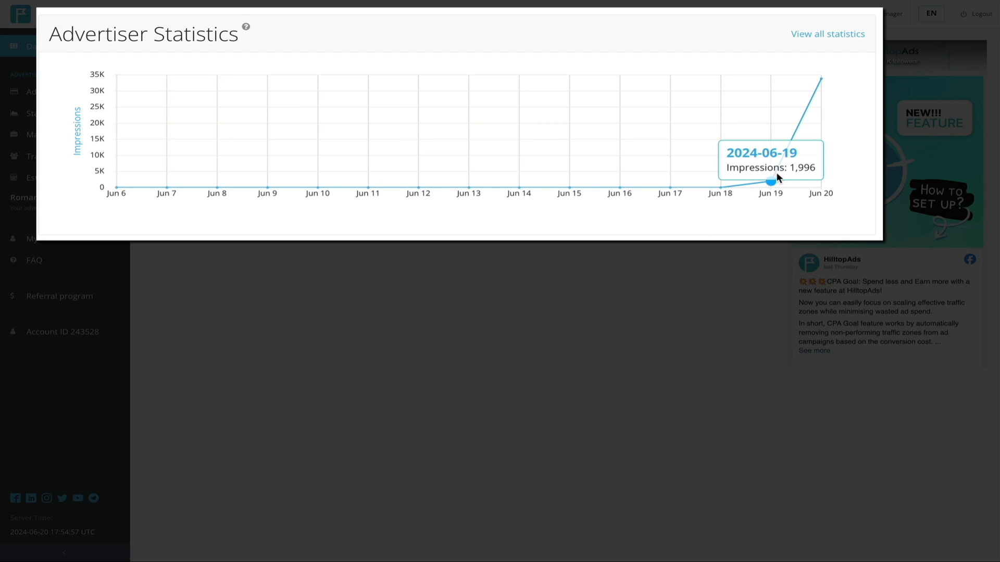
{"action": "mouse_move", "coordinate": [821, 79]}
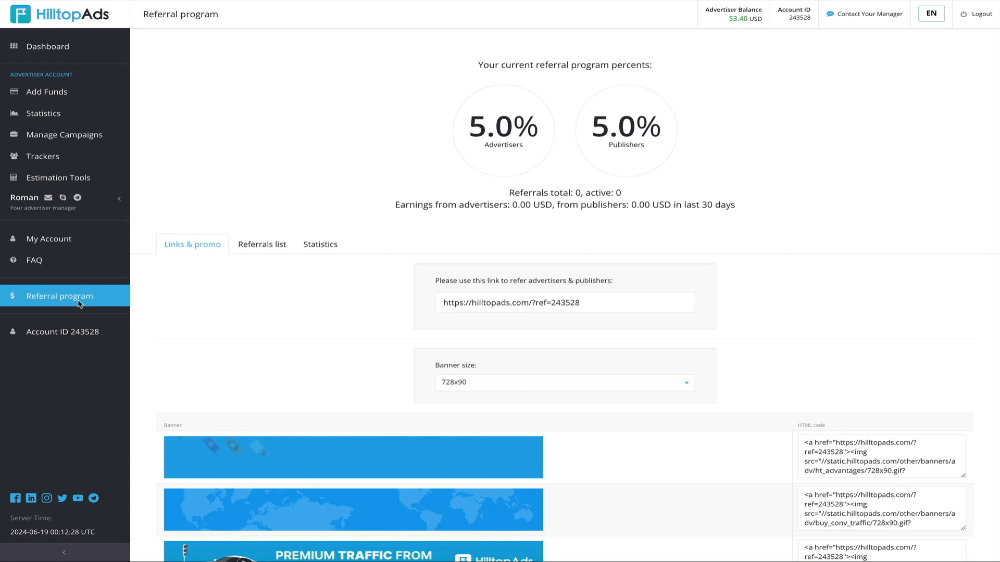
Set the referral program banner size to 300x250 and review the banner codes
{"action": "scroll", "coordinate": [977, 339], "scroll_direction": "down", "scroll_amount": 2}
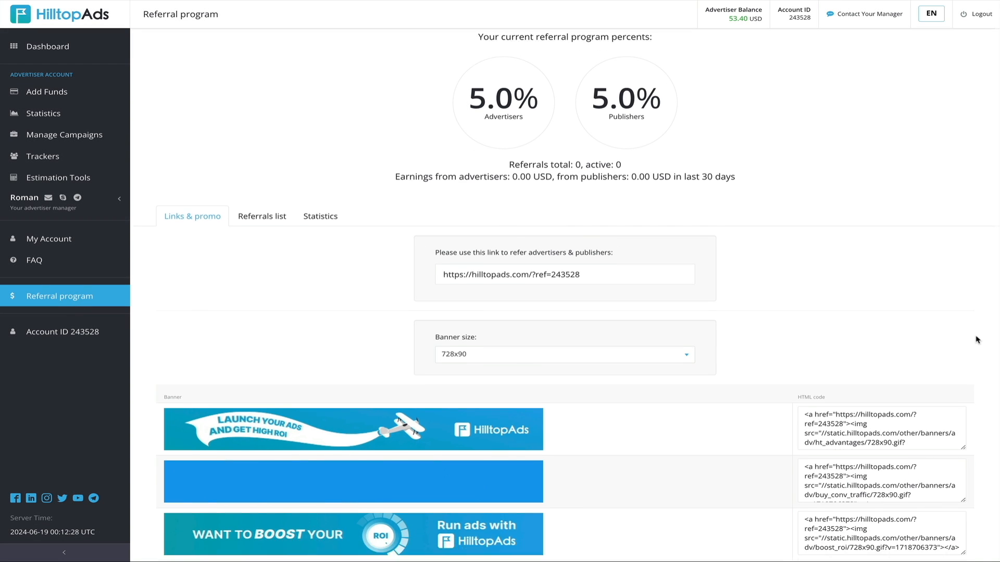
{"action": "scroll", "coordinate": [977, 340], "scroll_direction": "down", "scroll_amount": 1}
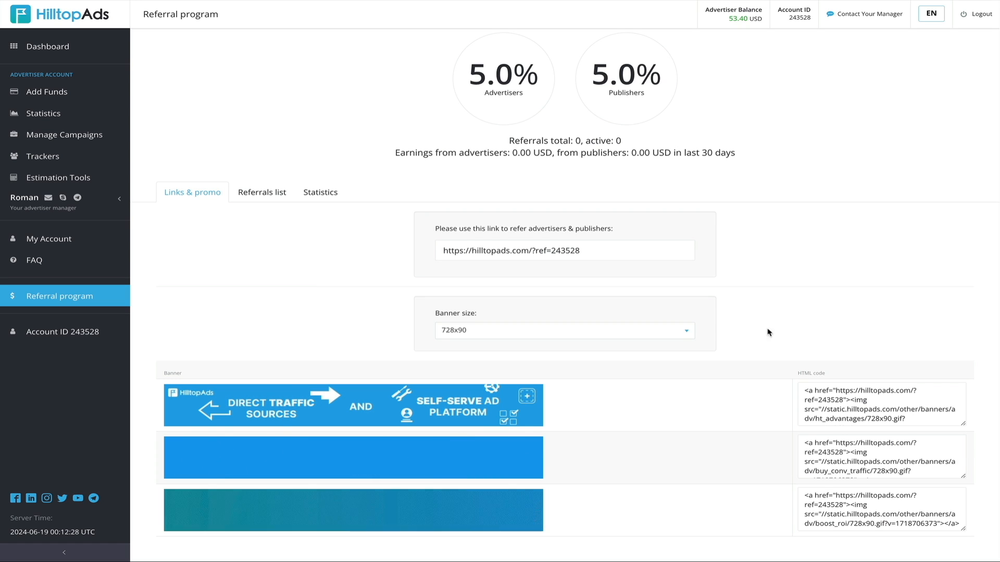
{"action": "left_click", "coordinate": [687, 331]}
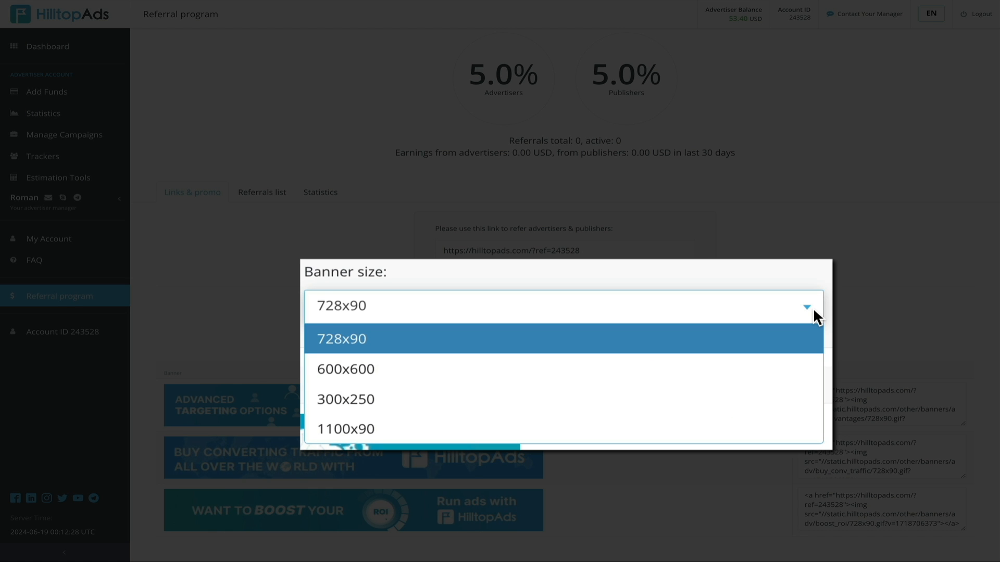
{"action": "left_click", "coordinate": [674, 375]}
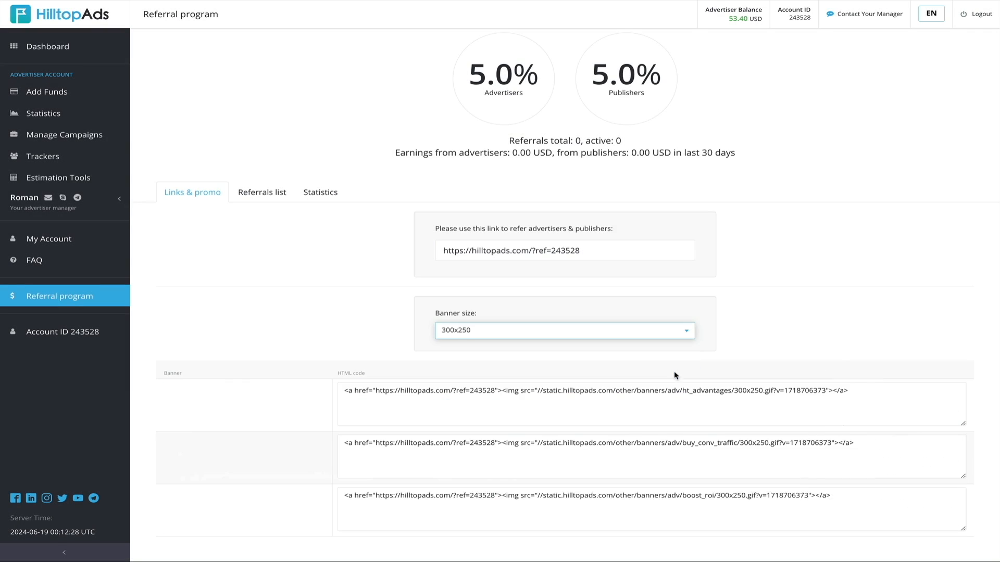
{"action": "scroll", "coordinate": [363, 280], "scroll_direction": "down", "scroll_amount": 2}
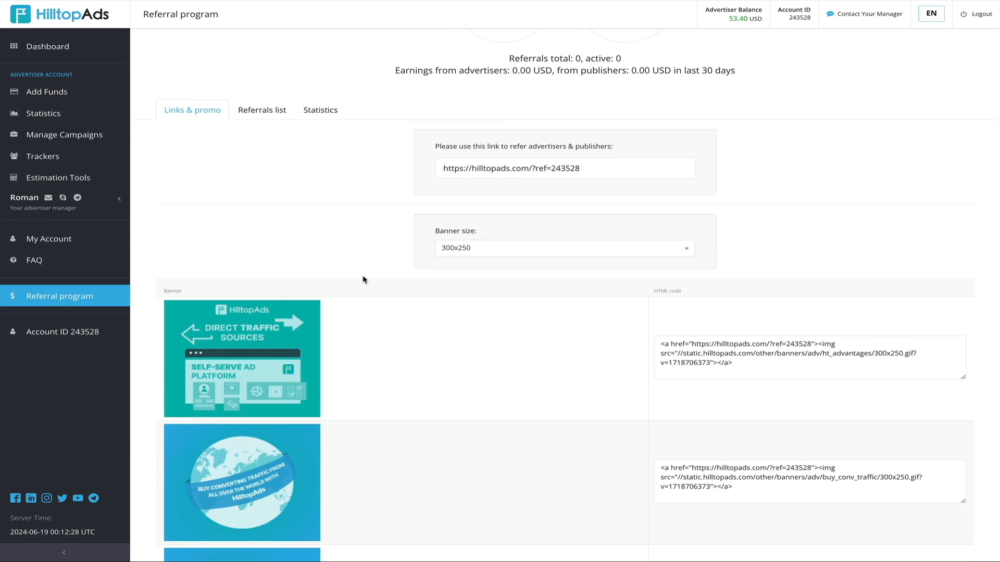
{"action": "scroll", "coordinate": [363, 279], "scroll_direction": "down", "scroll_amount": 3}
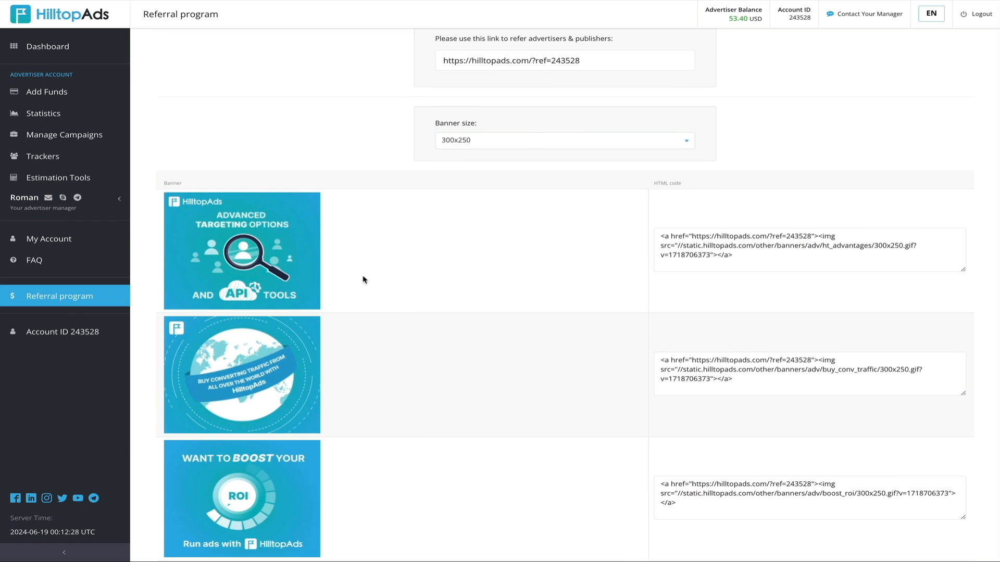
{"action": "scroll", "coordinate": [363, 280], "scroll_direction": "down", "scroll_amount": 1}
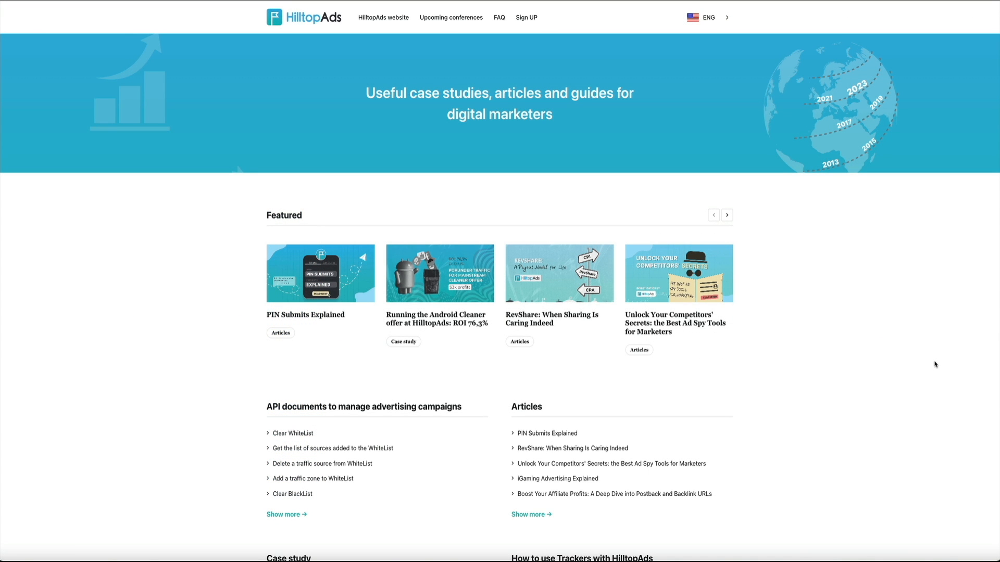
Browse the HilltopAds blog's case studies, articles and guides
{"action": "scroll", "coordinate": [934, 364], "scroll_direction": "down", "scroll_amount": 3}
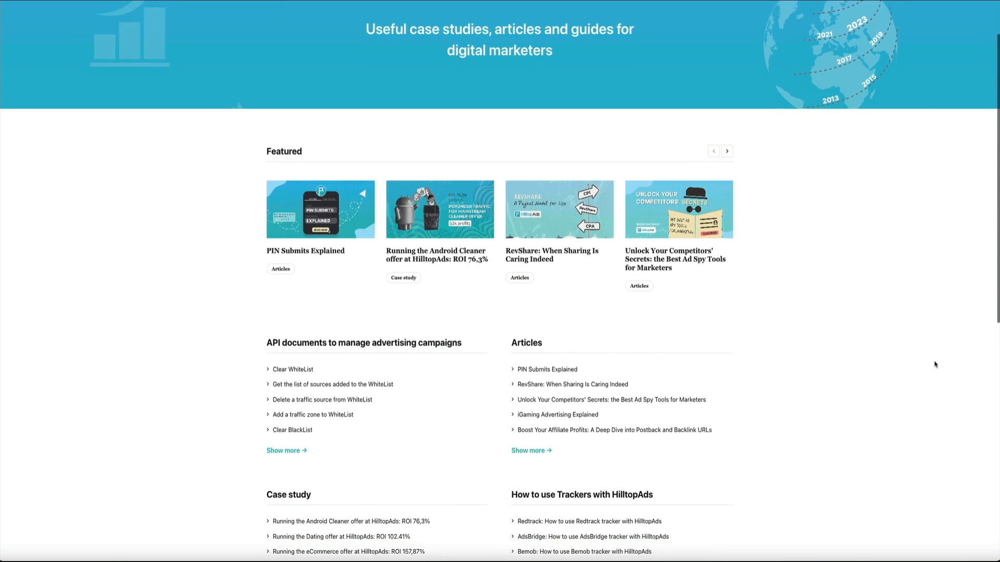
{"action": "scroll", "coordinate": [934, 364], "scroll_direction": "down", "scroll_amount": 5}
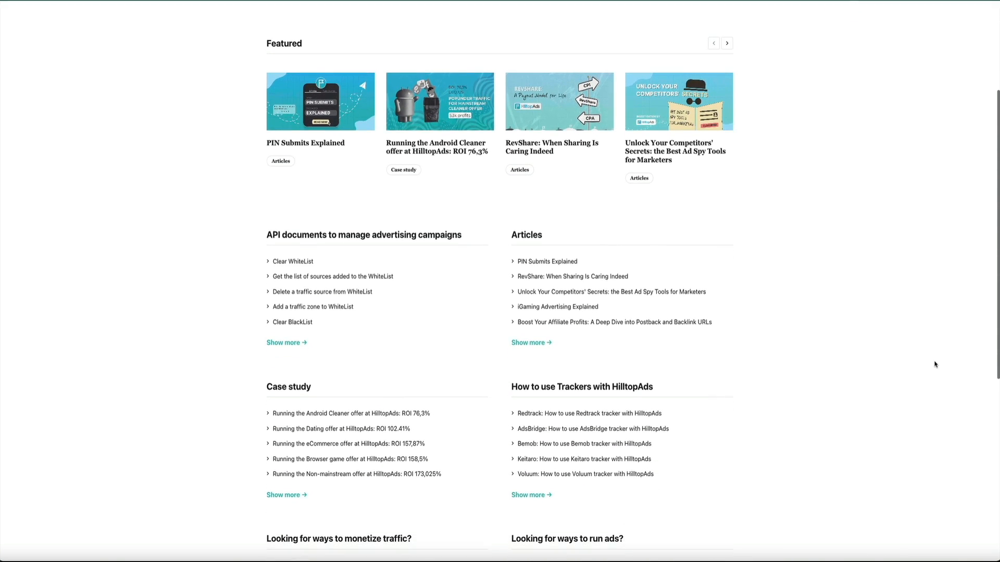
{"action": "scroll", "coordinate": [935, 364], "scroll_direction": "down", "scroll_amount": 6}
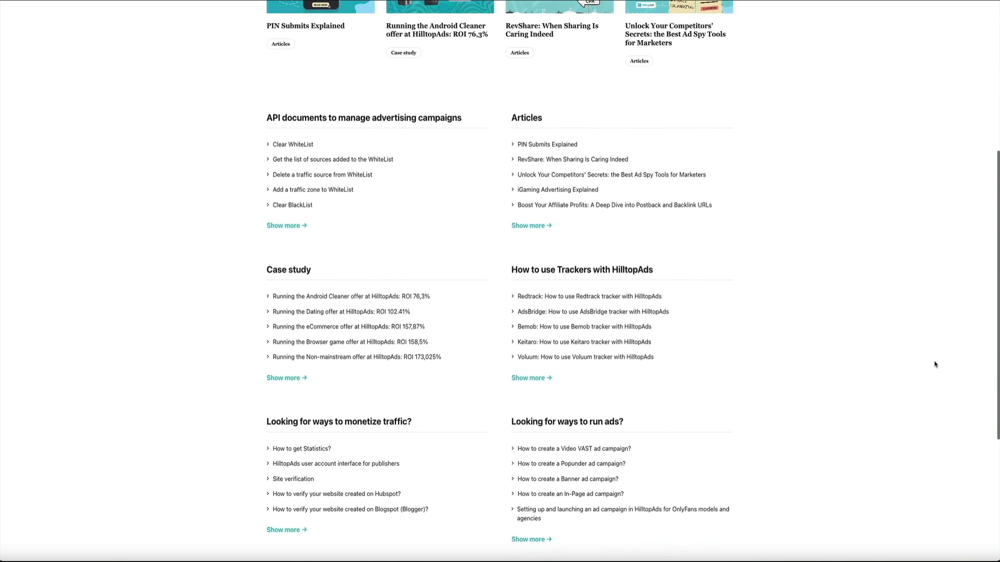
{"action": "scroll", "coordinate": [935, 365], "scroll_direction": "down", "scroll_amount": 5}
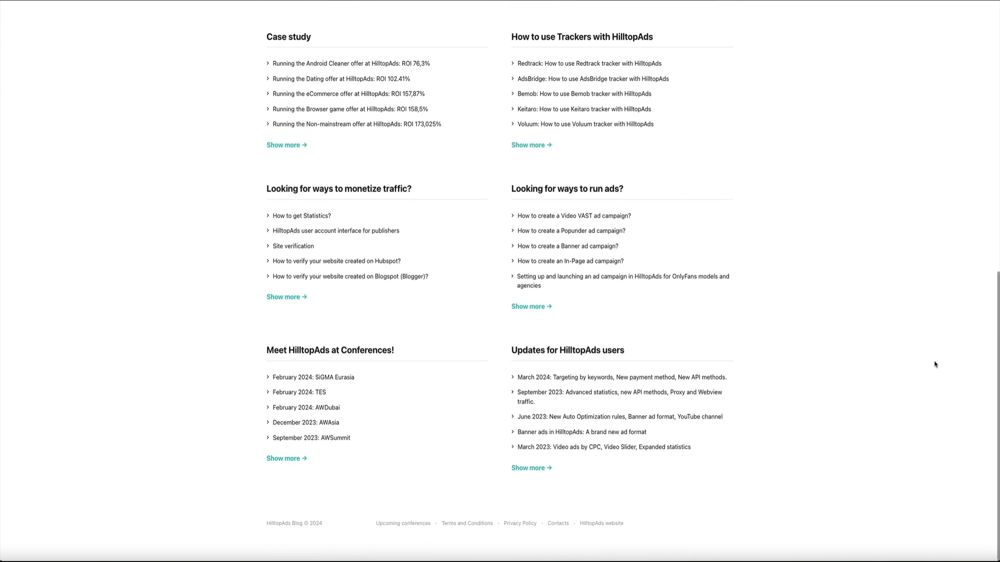
{"action": "scroll", "coordinate": [934, 365], "scroll_direction": "up", "scroll_amount": 4}
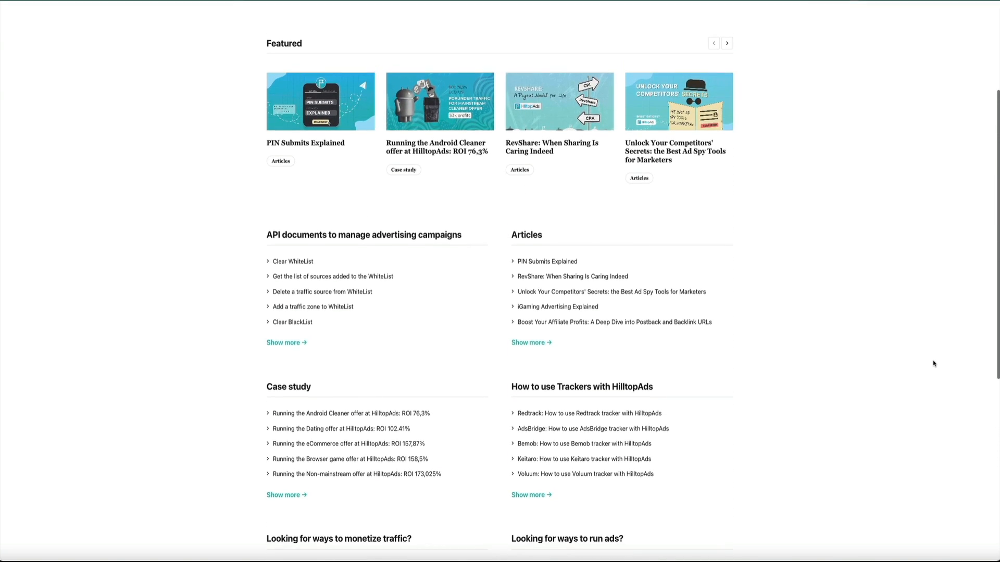
{"action": "scroll", "coordinate": [933, 364], "scroll_direction": "up", "scroll_amount": 4}
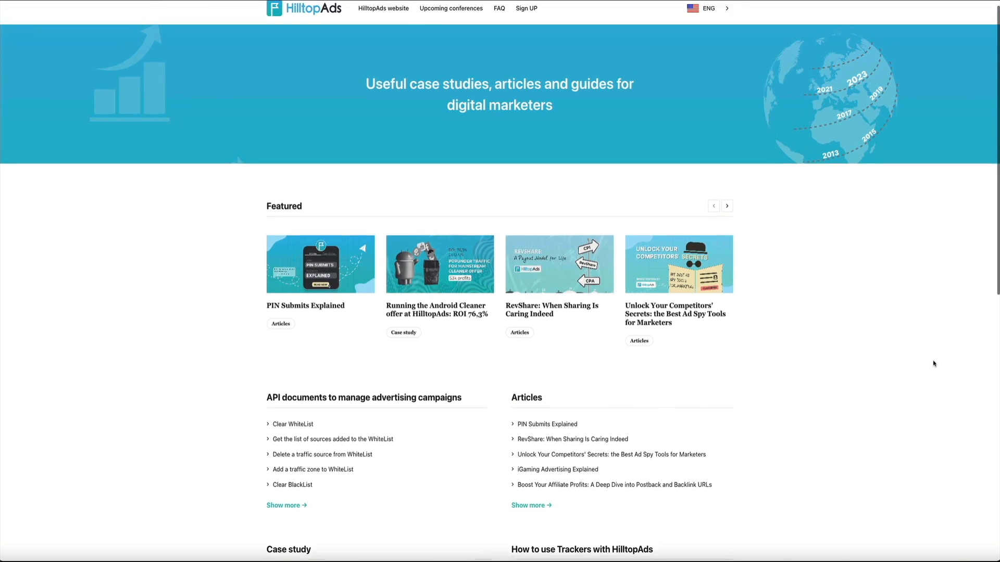